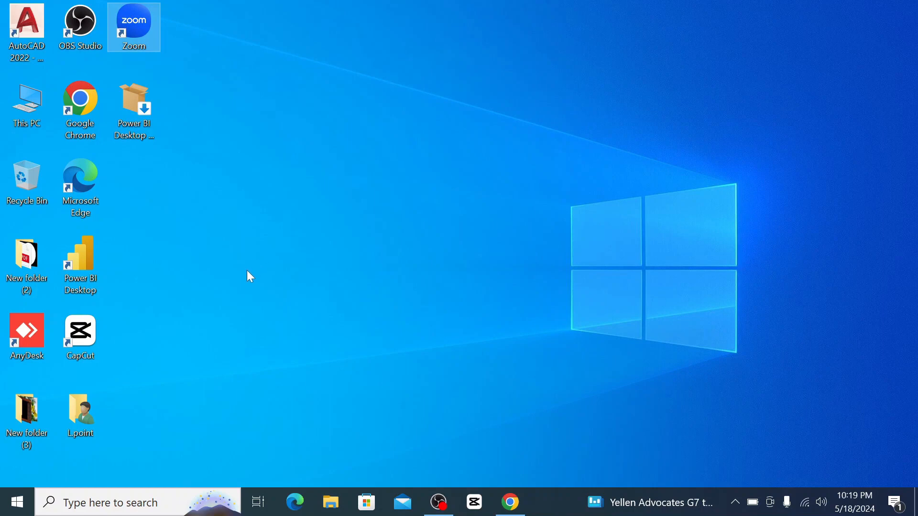
Step: Launch CapCut from the desktop and create a new project
double_click(94, 329)
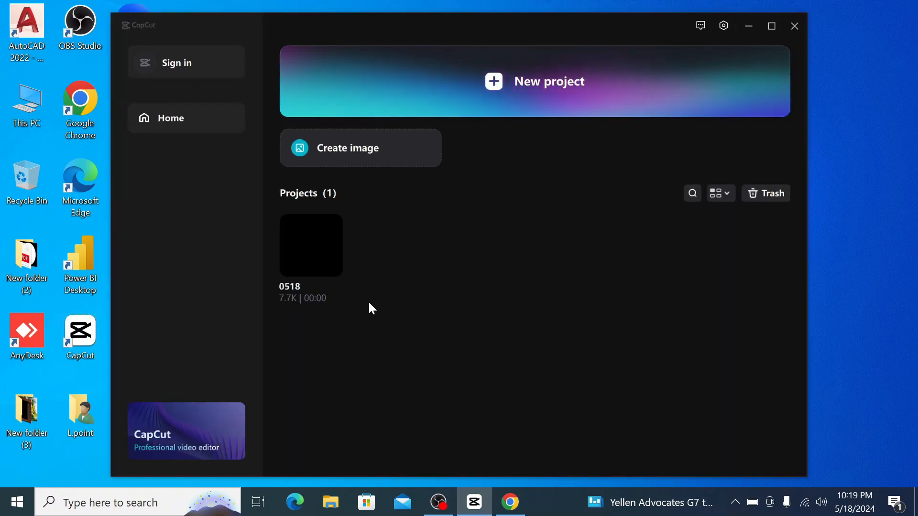
click(559, 91)
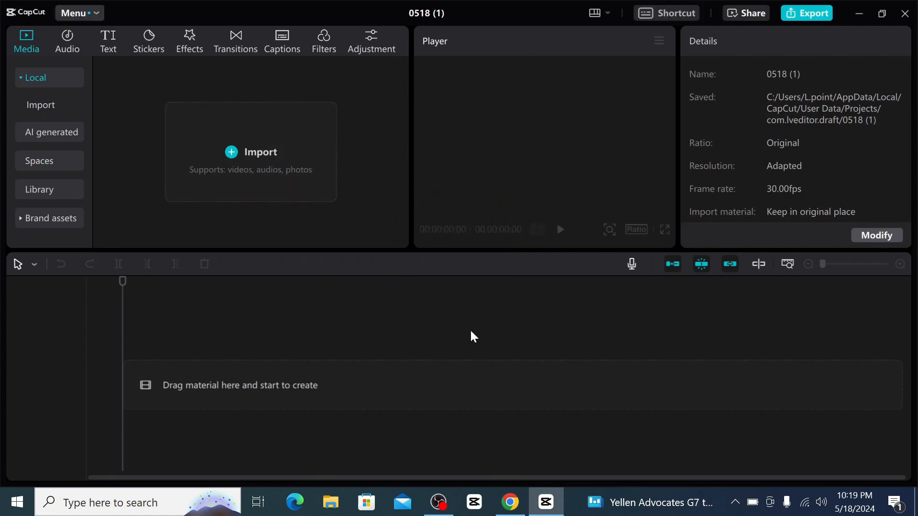
Step: Switch to Chrome, search for "capcut for pc download" and download the Win/Mac installer from the official CapCut site
click(510, 502)
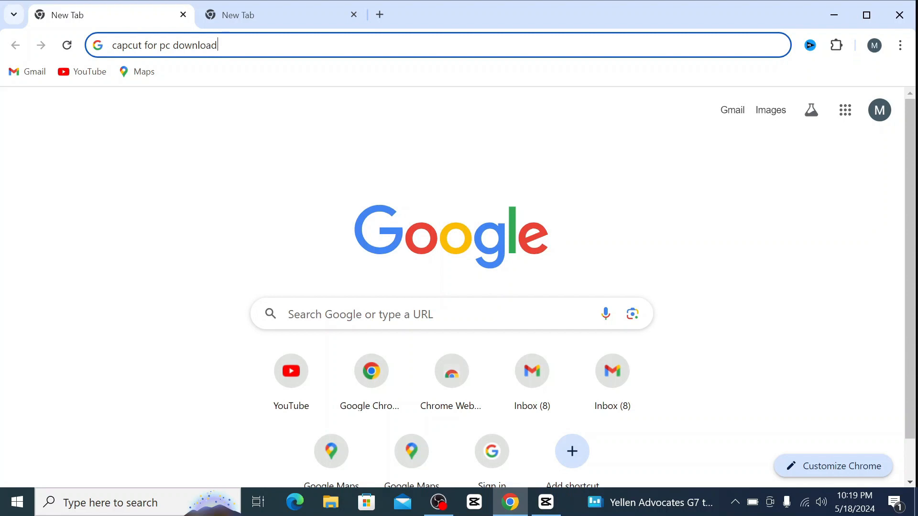
key(Return)
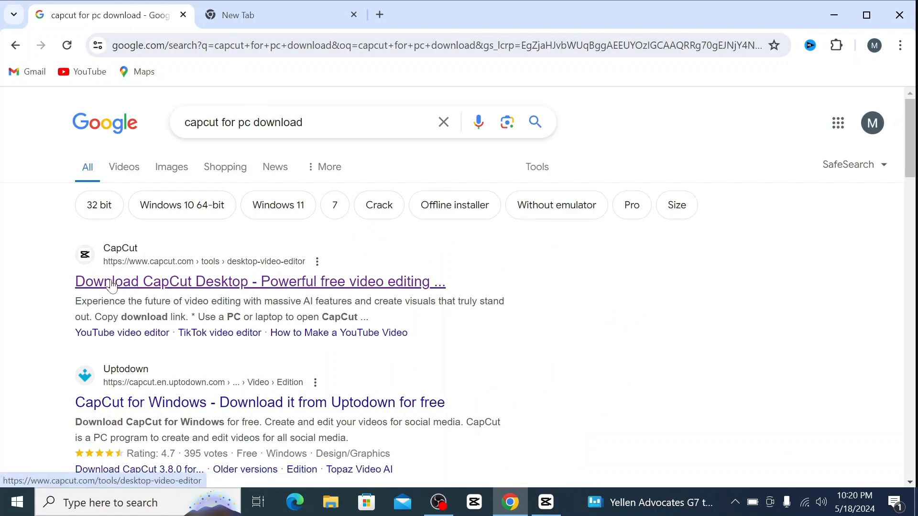
click(203, 286)
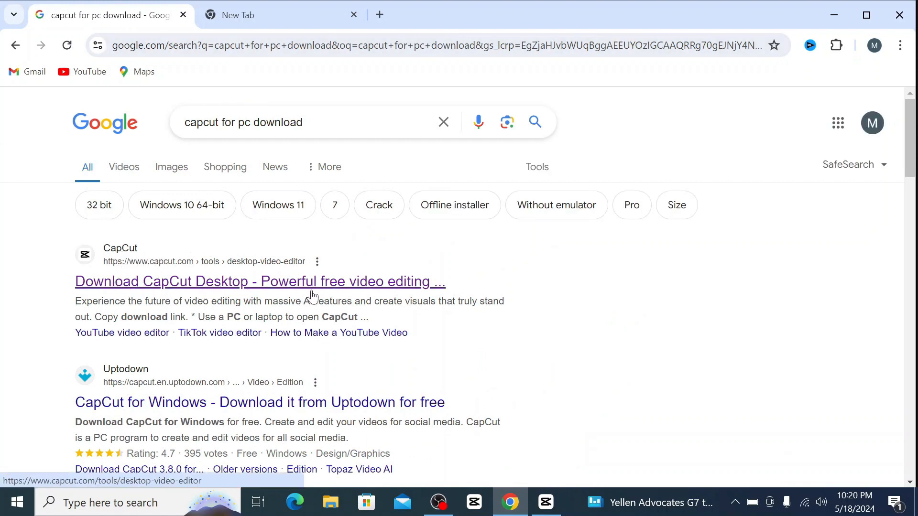
click(231, 289)
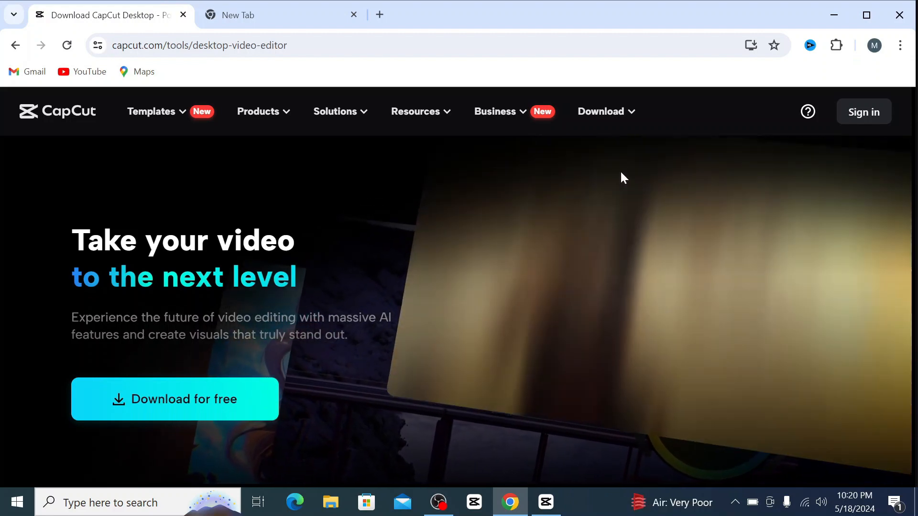
mouse_move(630, 119)
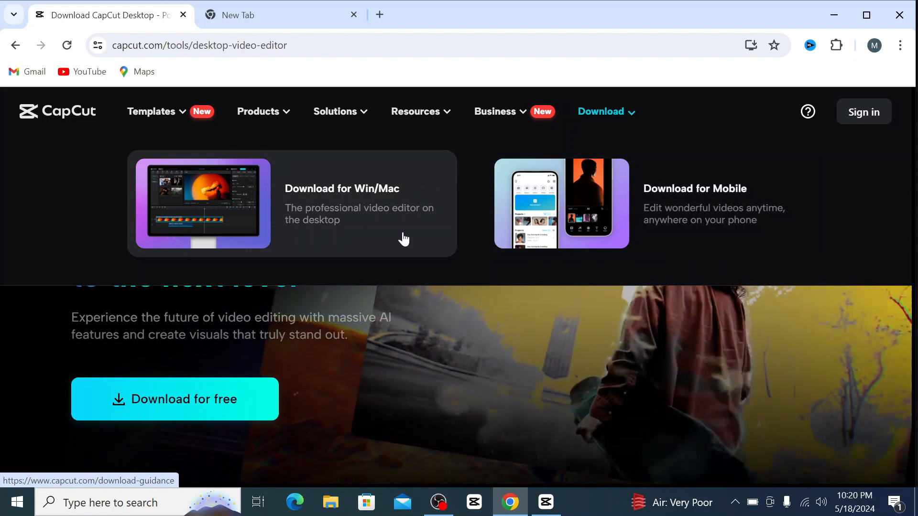
click(322, 196)
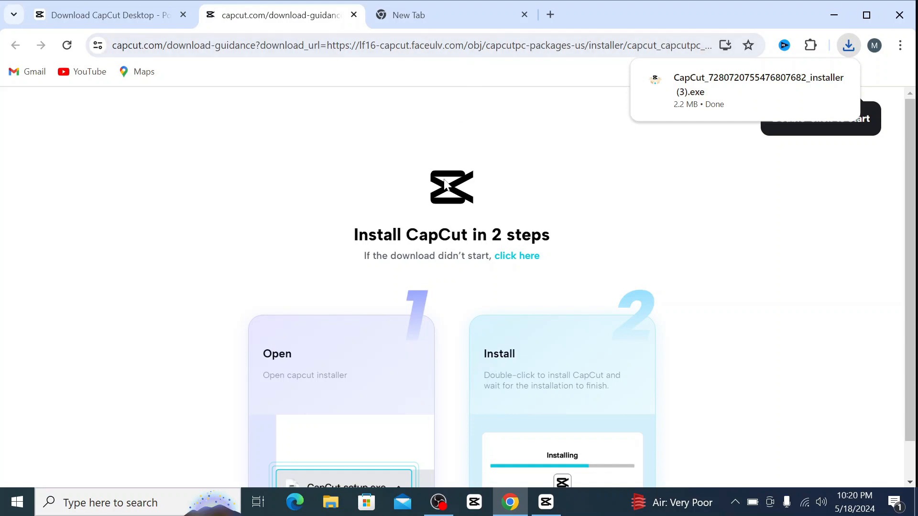
click(834, 14)
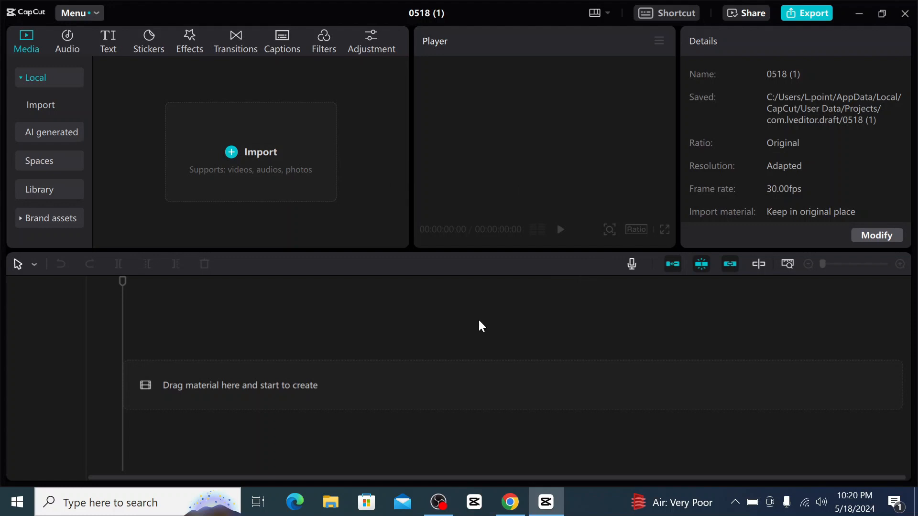
click(301, 190)
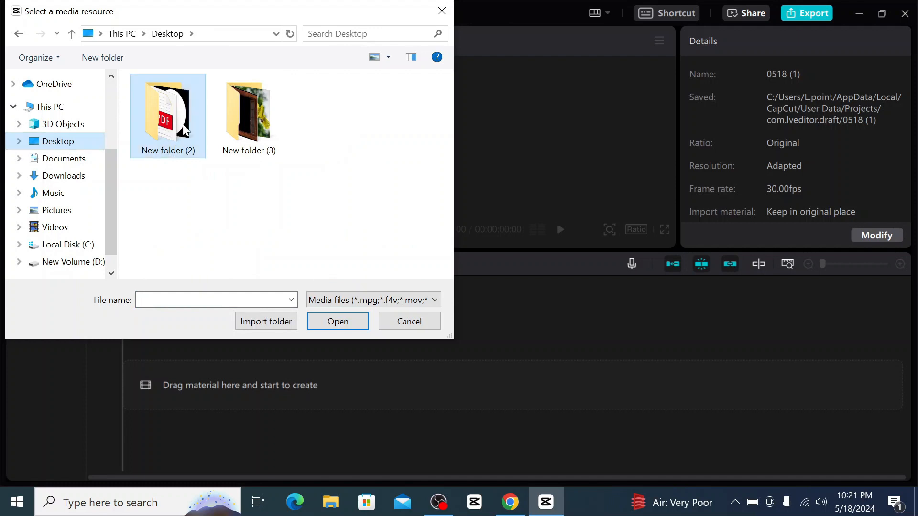
double_click(244, 124)
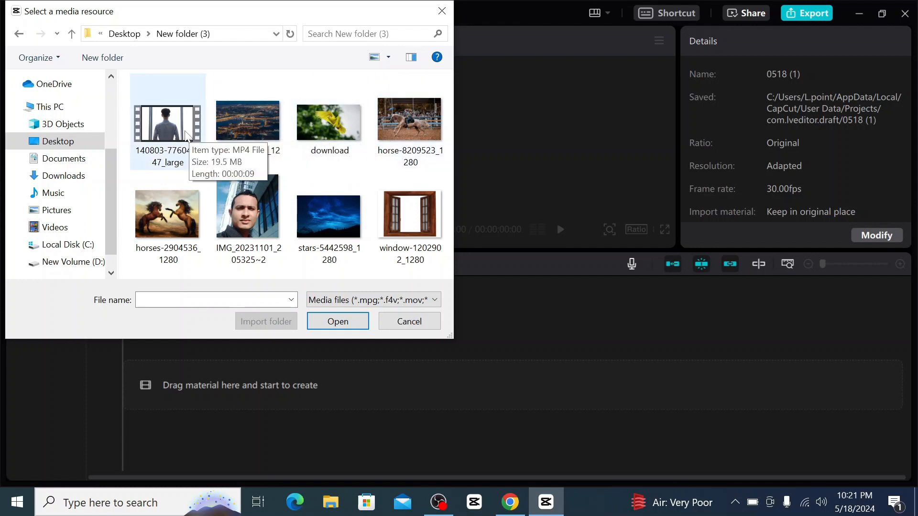
click(186, 136)
ctrl+click(249, 126)
ctrl+click(328, 128)
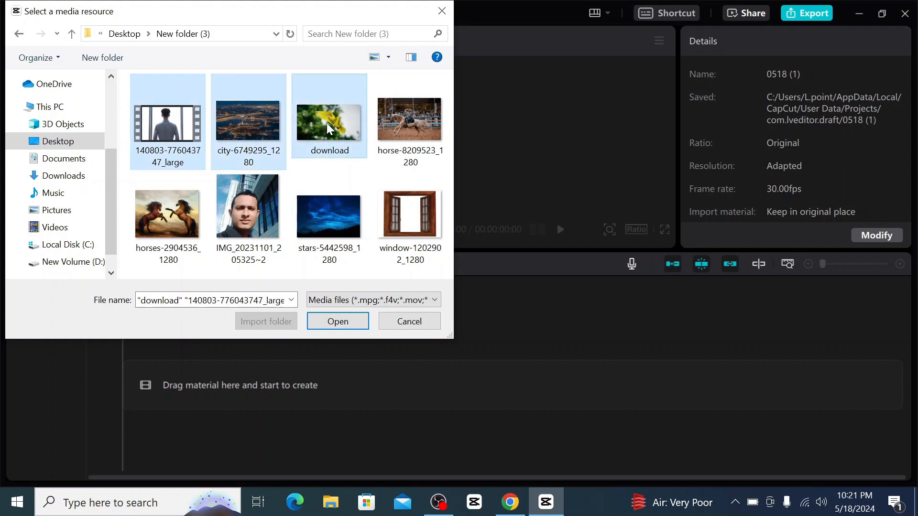
ctrl+click(399, 206)
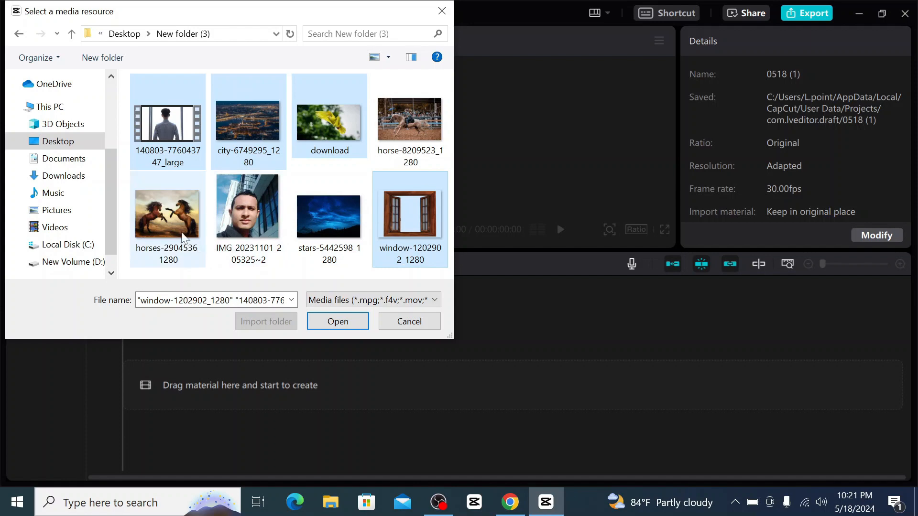
click(339, 320)
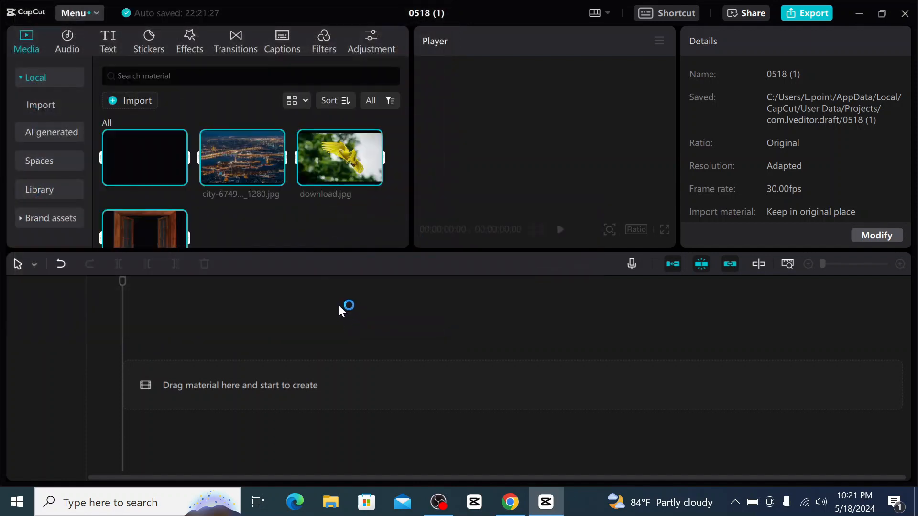
Step: Preview the imported man-at-window video and the city, yellow bird and wooden window images one after another
scroll(289, 210, down, 1)
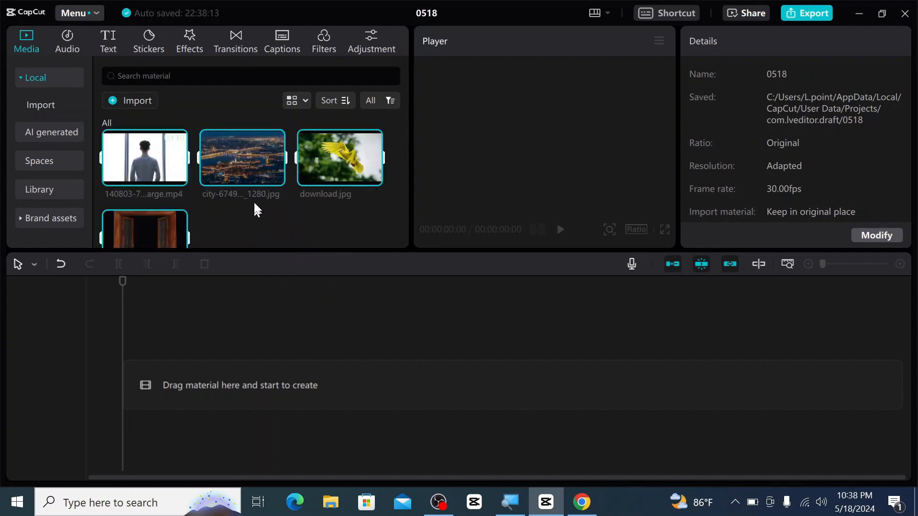
scroll(267, 203, down, 1)
scroll(268, 202, up, 2)
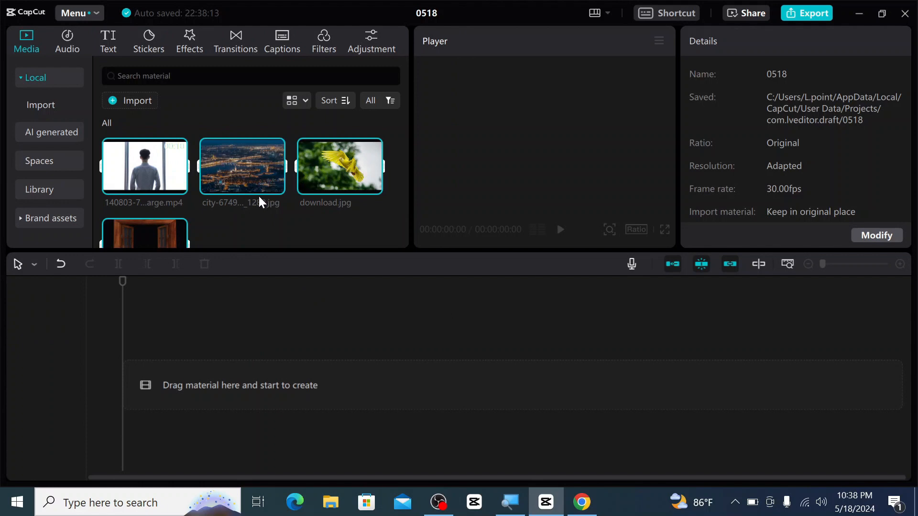
scroll(259, 195, down, 1)
scroll(260, 196, up, 1)
click(156, 169)
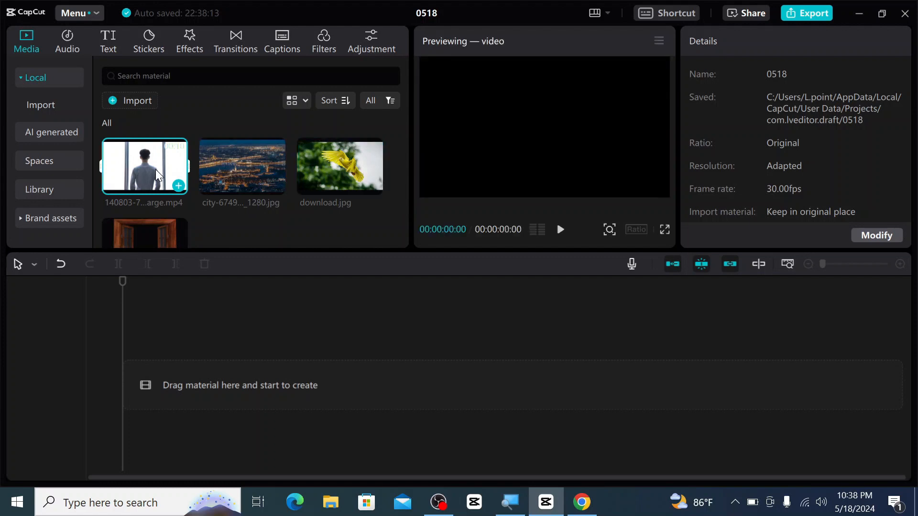
click(241, 170)
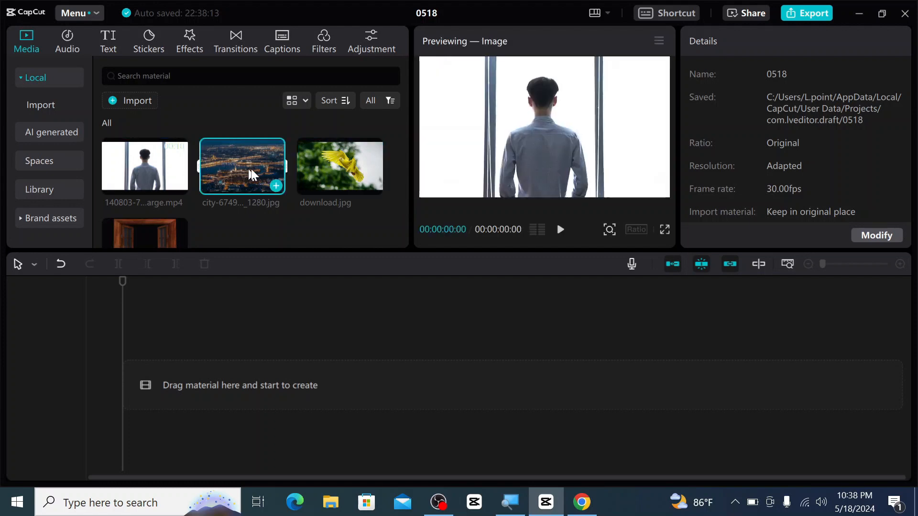
click(348, 165)
click(145, 230)
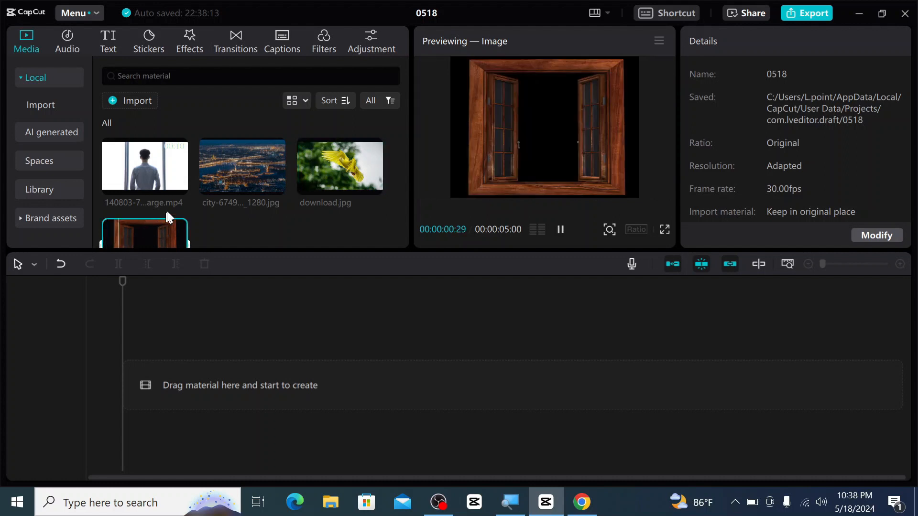
Step: Add the city-6749295_1280.jpg image to the empty timeline
click(234, 174)
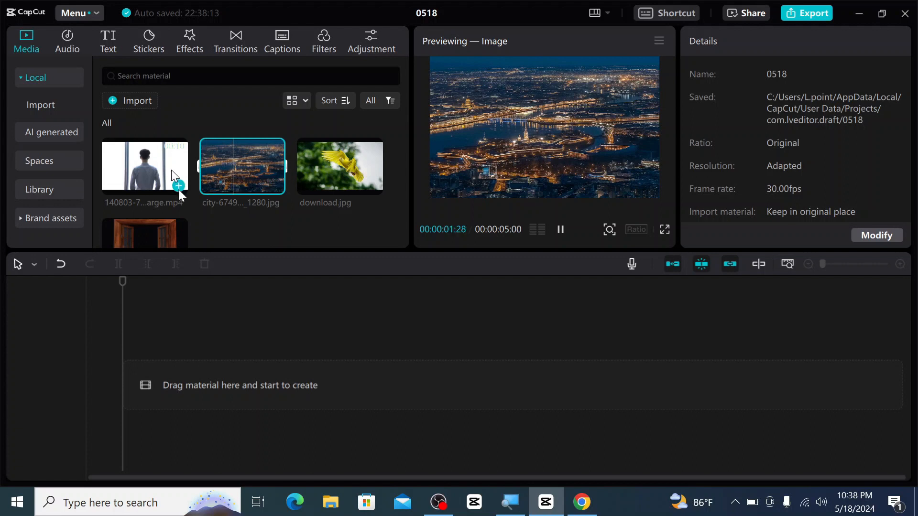
click(280, 175)
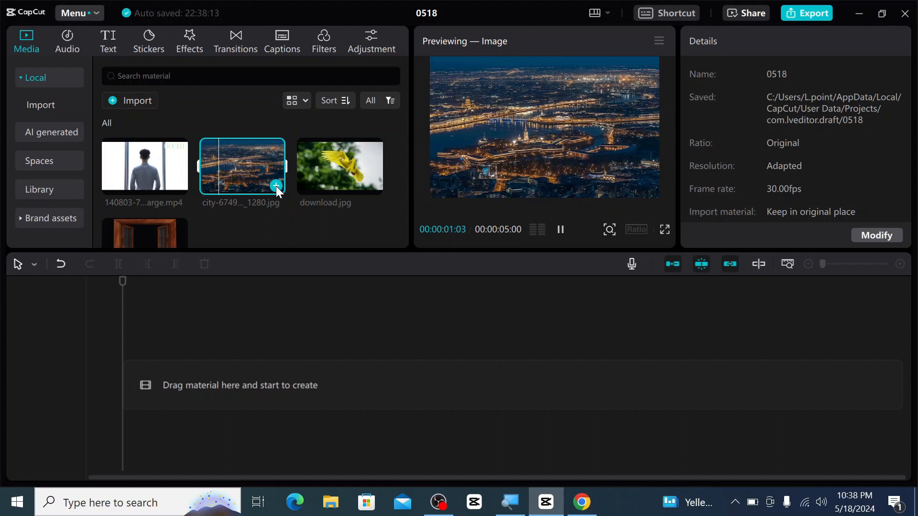
click(276, 185)
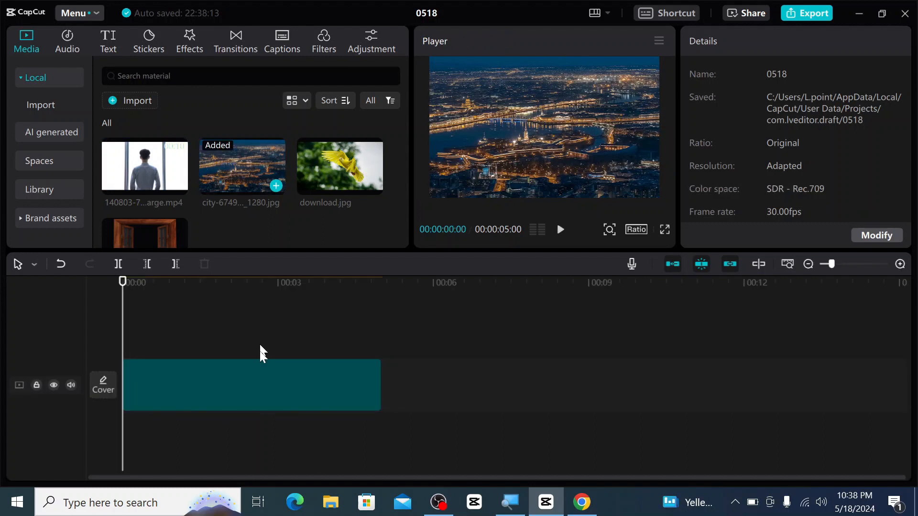
Step: Slightly raise the color temperature and saturation of the city clip in the timeline
click(244, 395)
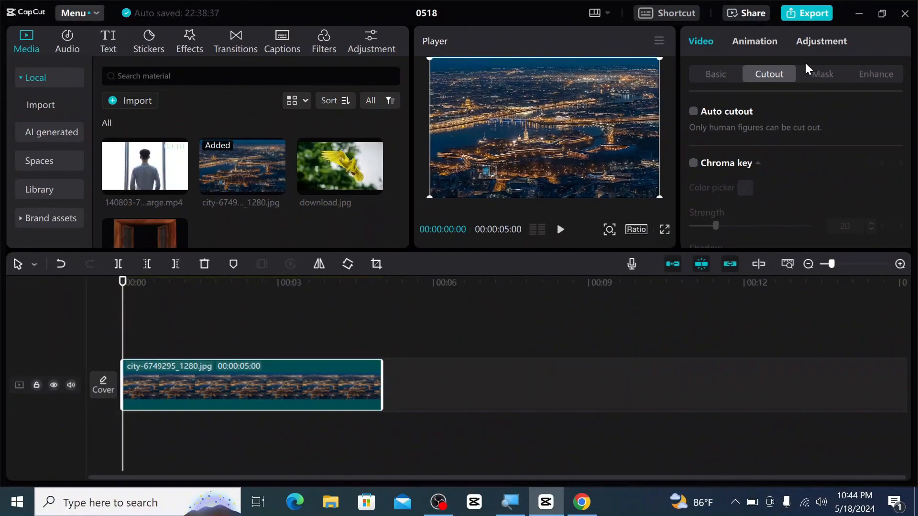
click(818, 43)
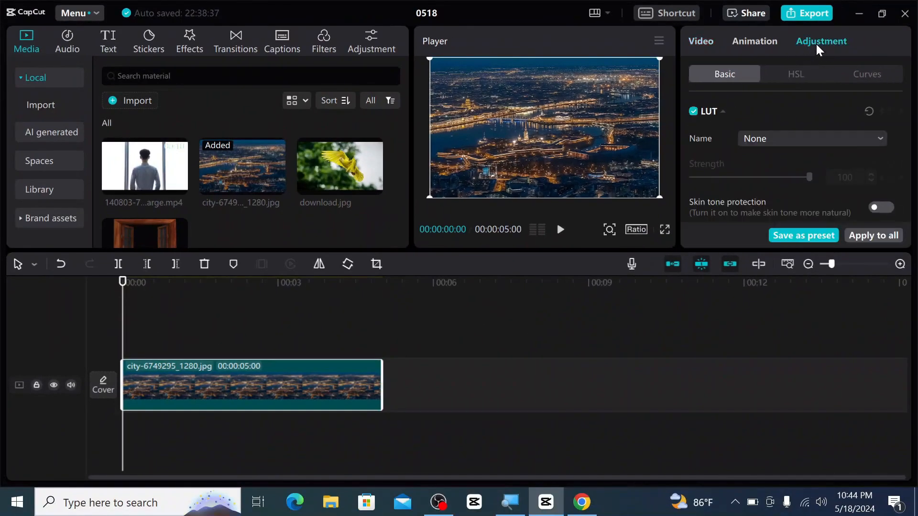
scroll(830, 127, down, 2)
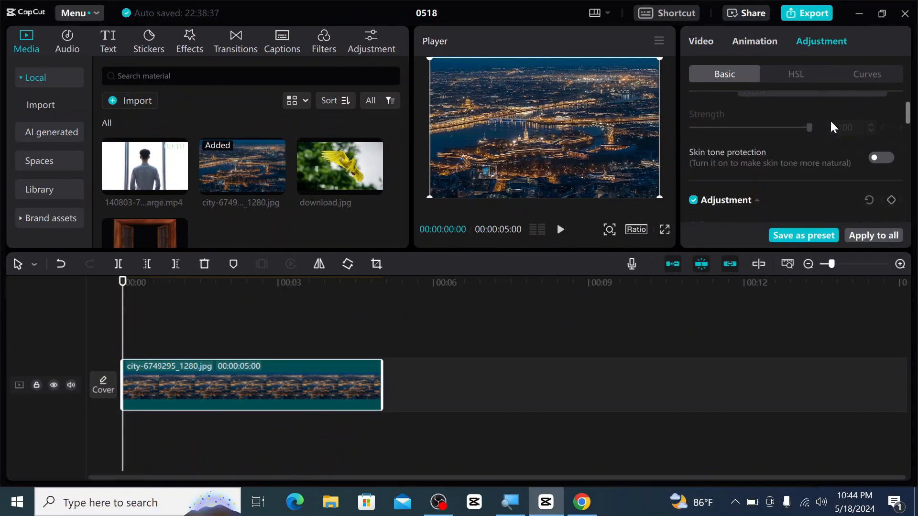
scroll(832, 127, down, 2)
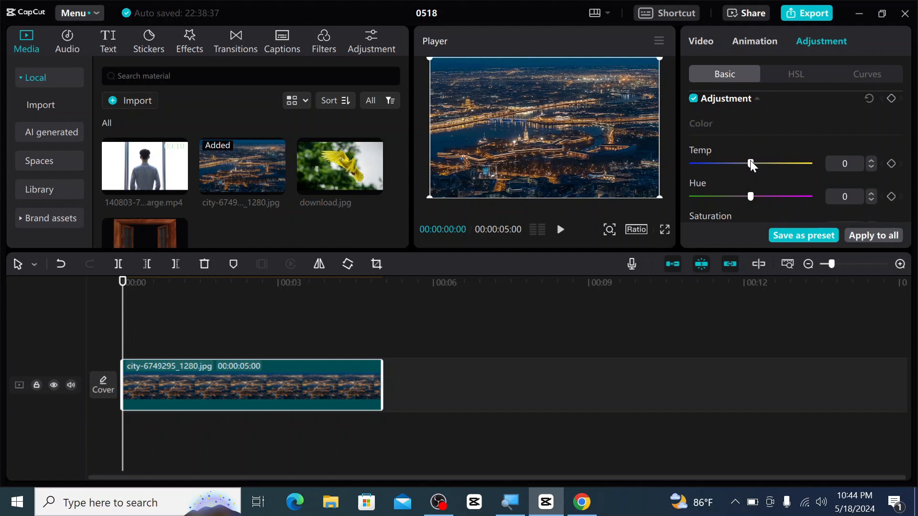
drag(751, 164, 766, 167)
scroll(804, 174, down, 4)
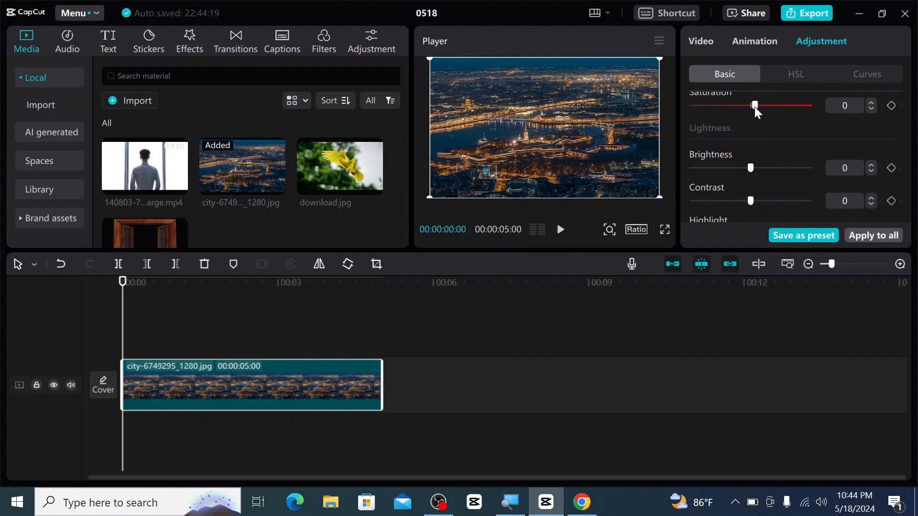
drag(752, 106, 765, 108)
Step: Set the city clip's Blacks adjustment to -10
scroll(787, 168, down, 3)
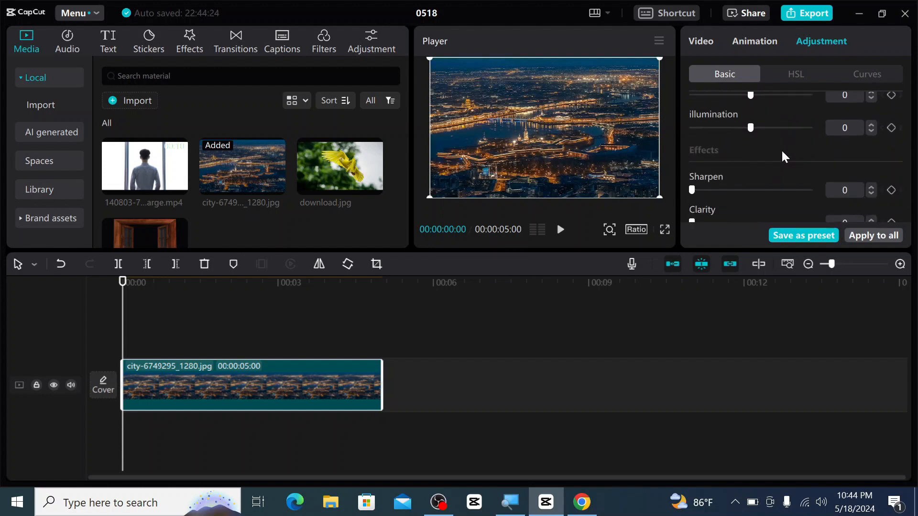
scroll(789, 157, down, 3)
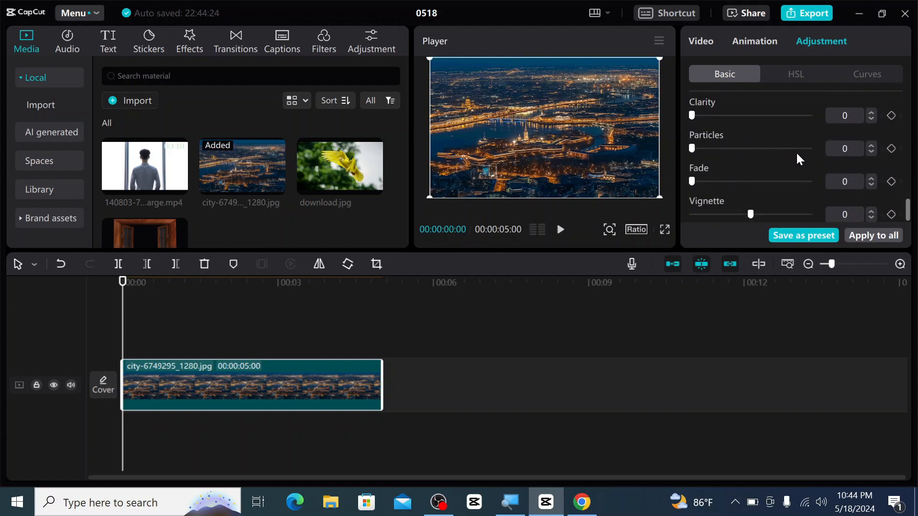
scroll(782, 168, up, 3)
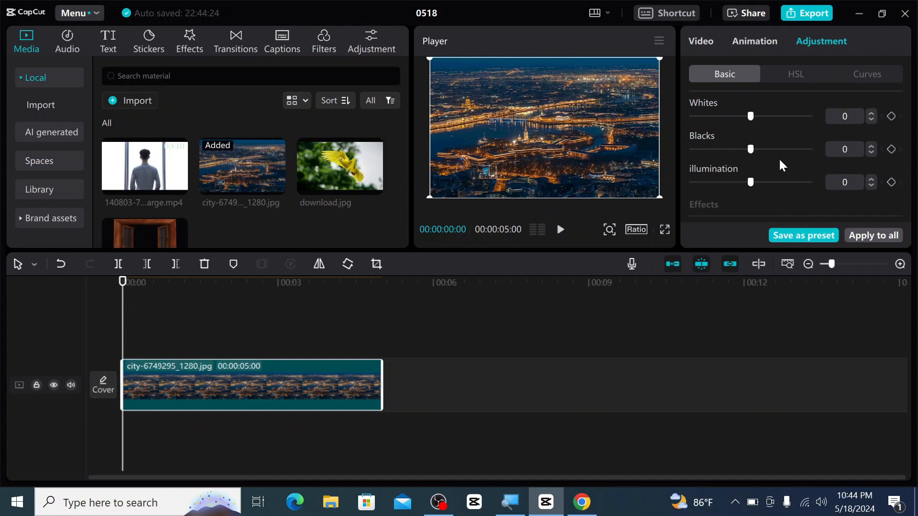
drag(750, 149, 740, 149)
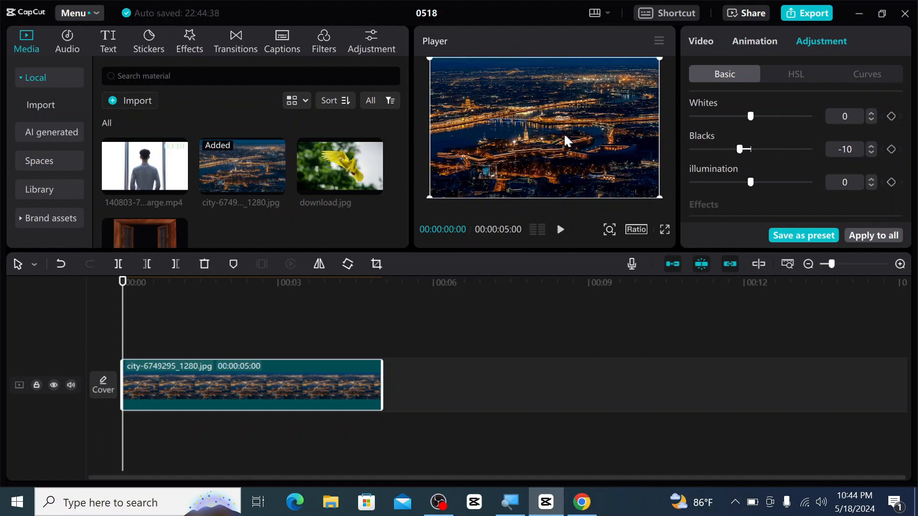
scroll(800, 160, up, 8)
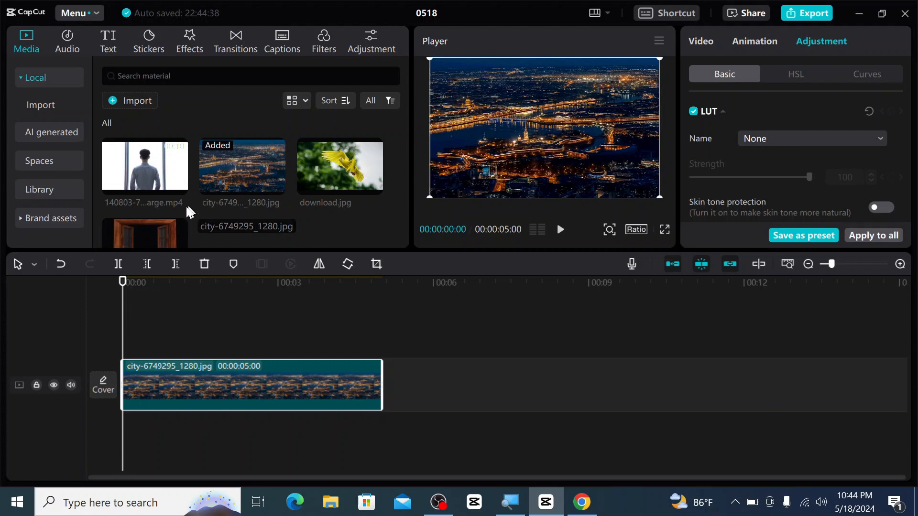
Step: Add the window-1202902_1280.png image at the start of the timeline, ahead of the city clip
click(160, 232)
key(space)
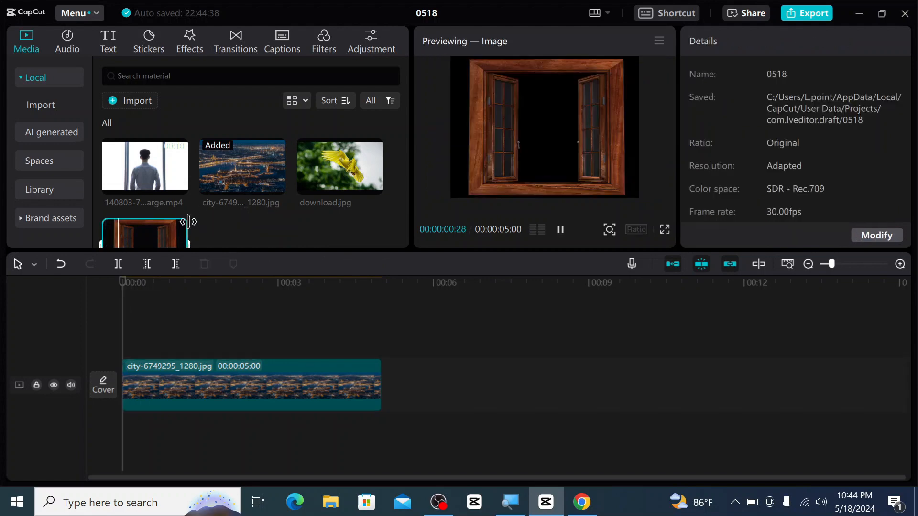
scroll(184, 224, down, 1)
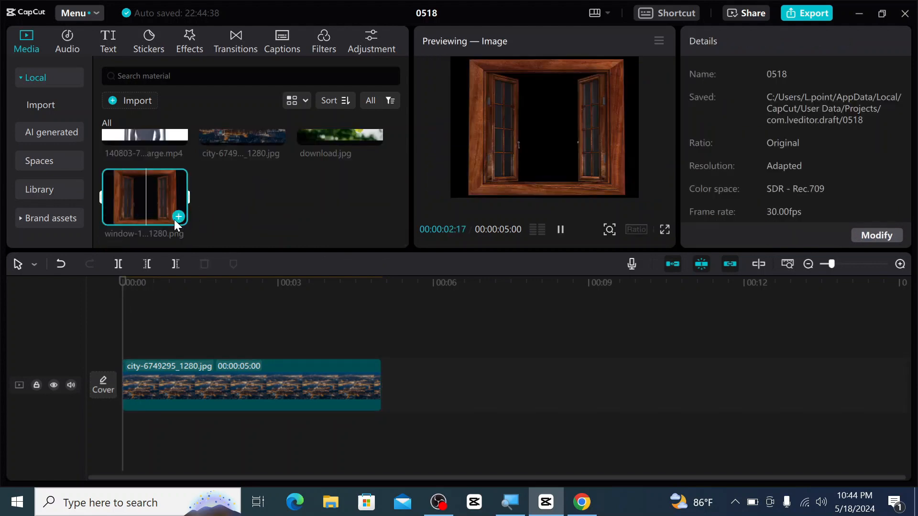
click(178, 218)
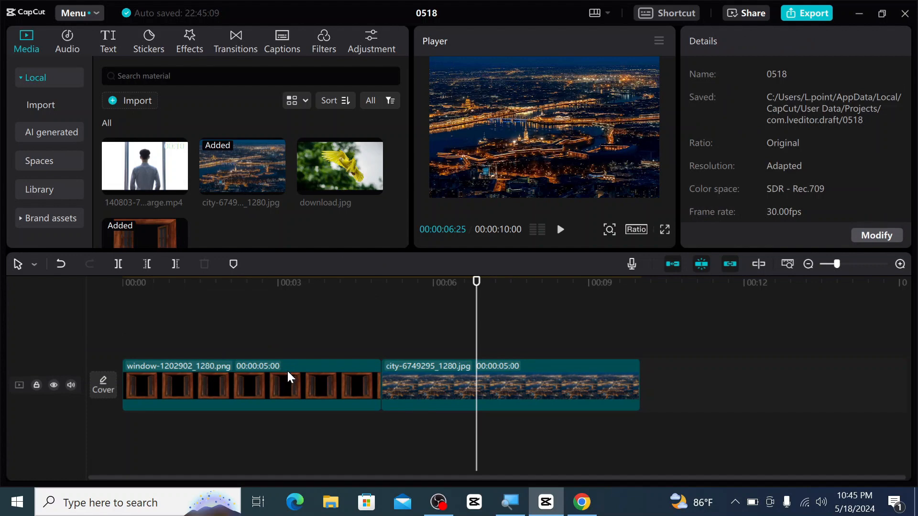
Step: Move the window clip from the main track onto a separate track above the city clip
drag(287, 369, 285, 322)
click(285, 323)
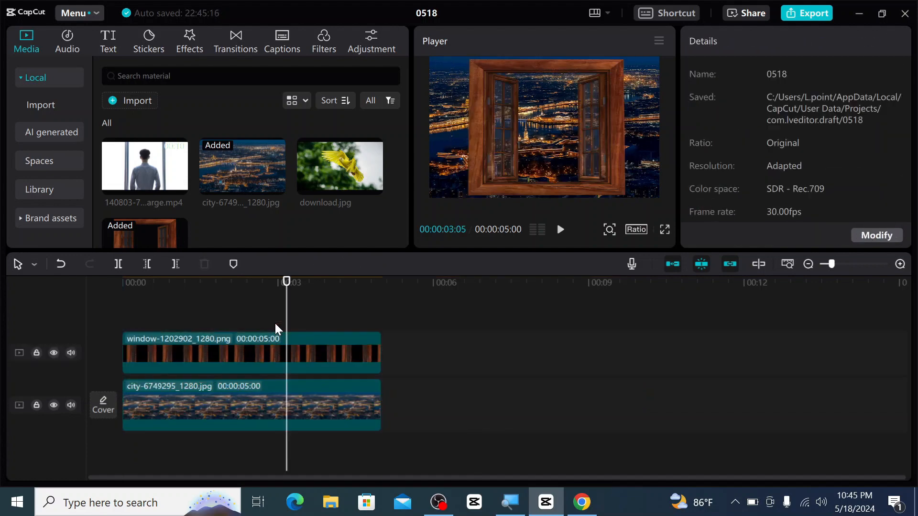
Step: Delete the window clip and place window-1202902_1280.png again on a track above the city clip
click(312, 344)
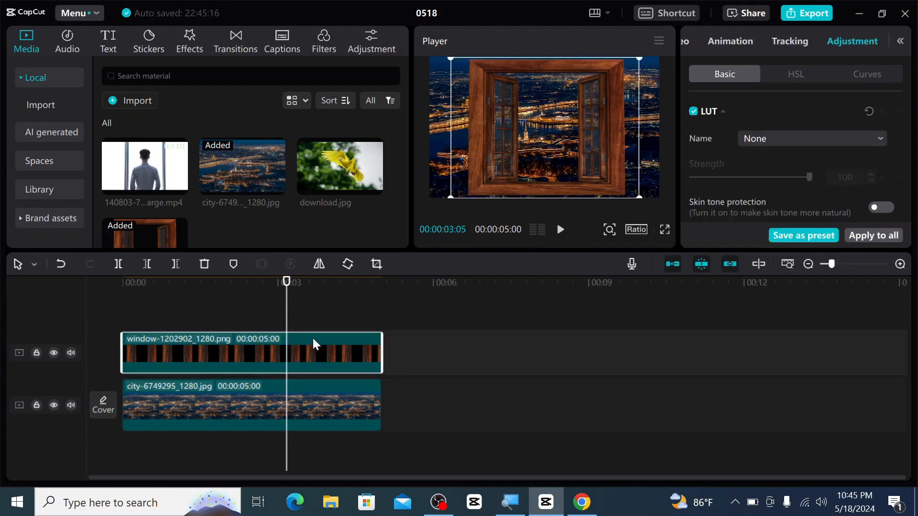
click(197, 262)
scroll(213, 213, down, 1)
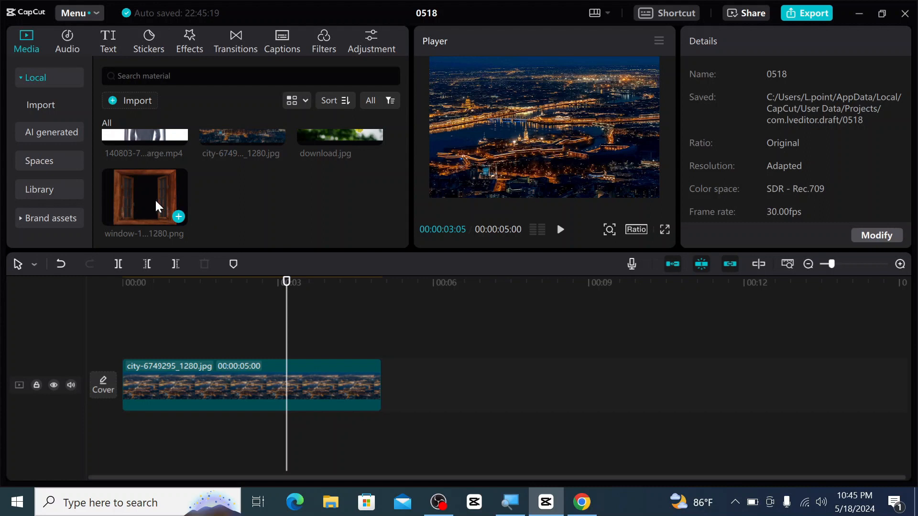
drag(155, 199, 171, 328)
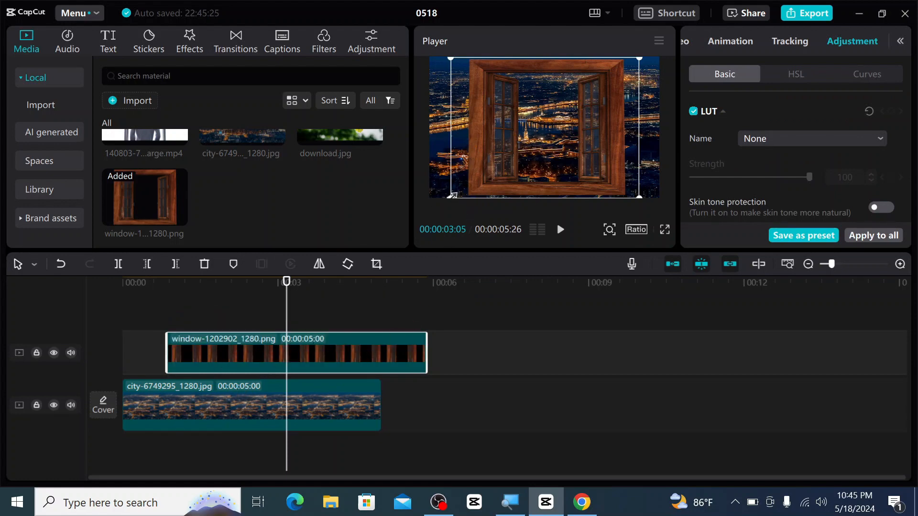
Step: Enlarge the city image beyond the edges of the player frame and shrink the window image
click(313, 400)
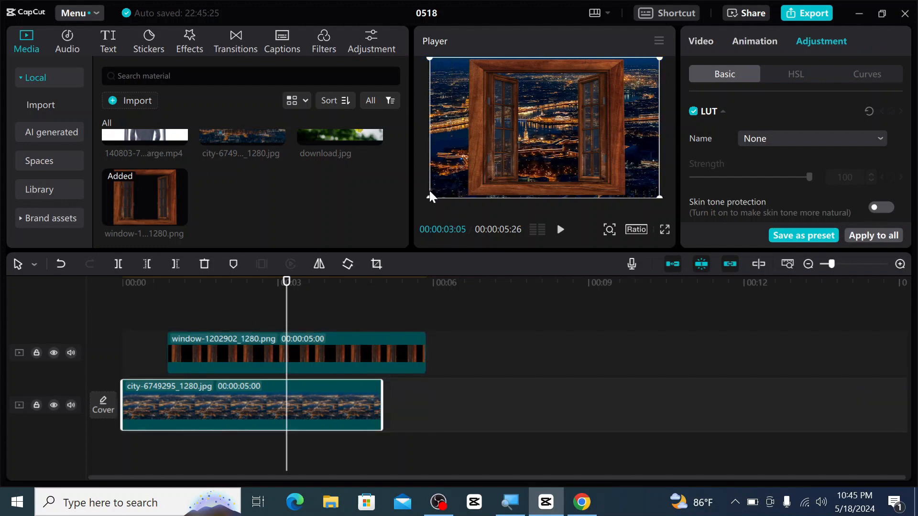
drag(429, 196, 398, 201)
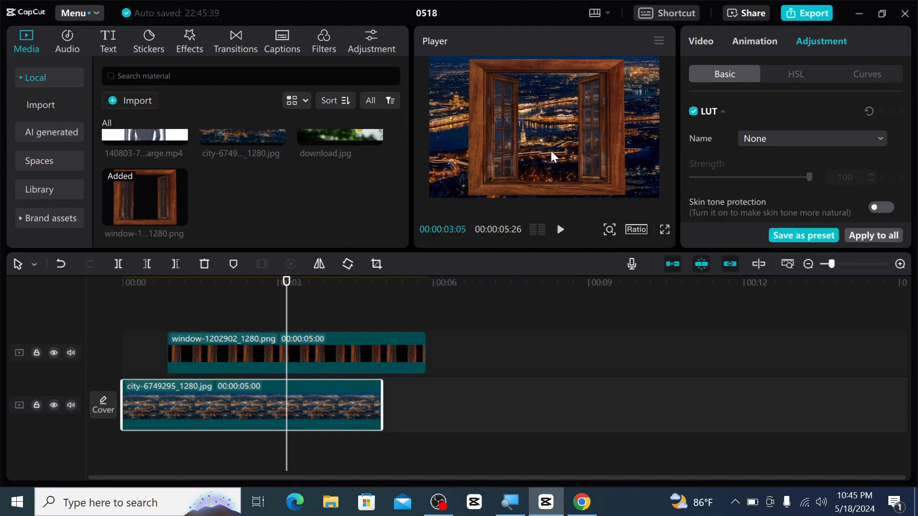
click(589, 139)
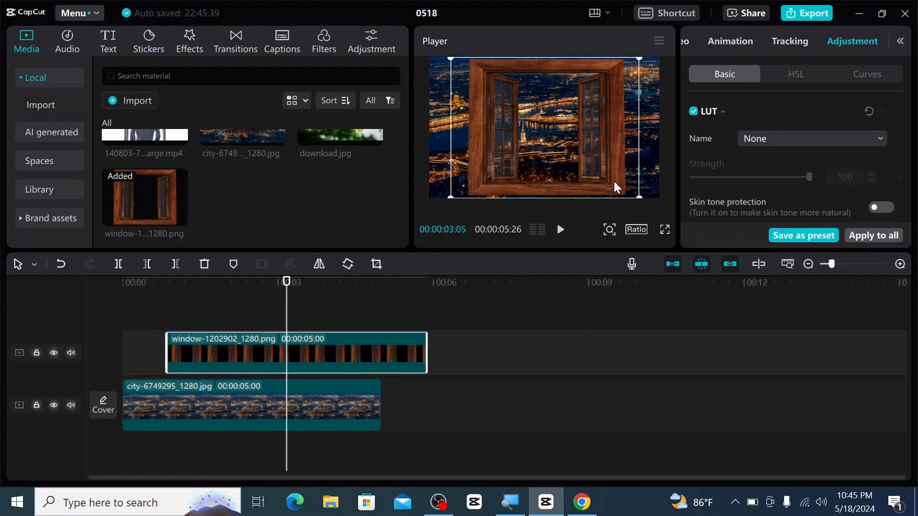
drag(639, 196, 603, 170)
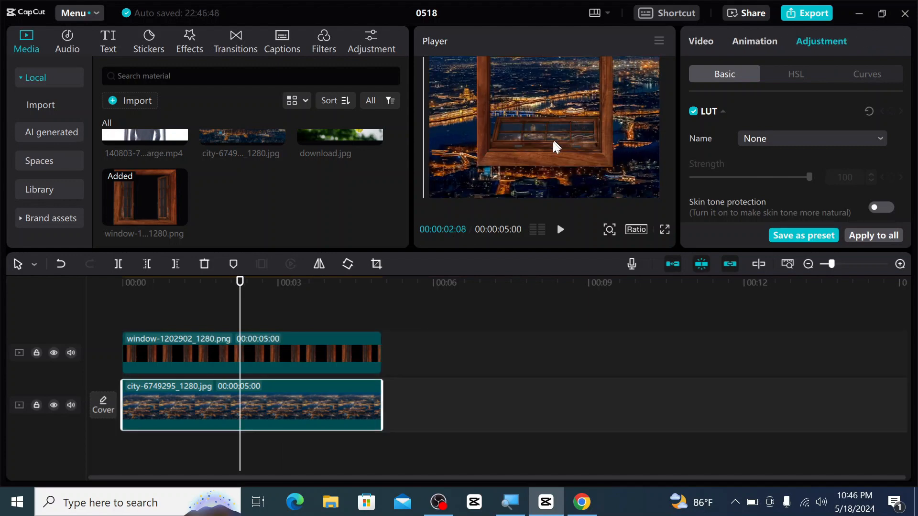
Step: Rotate the window image half a turn and enlarge it well beyond its current size
click(553, 142)
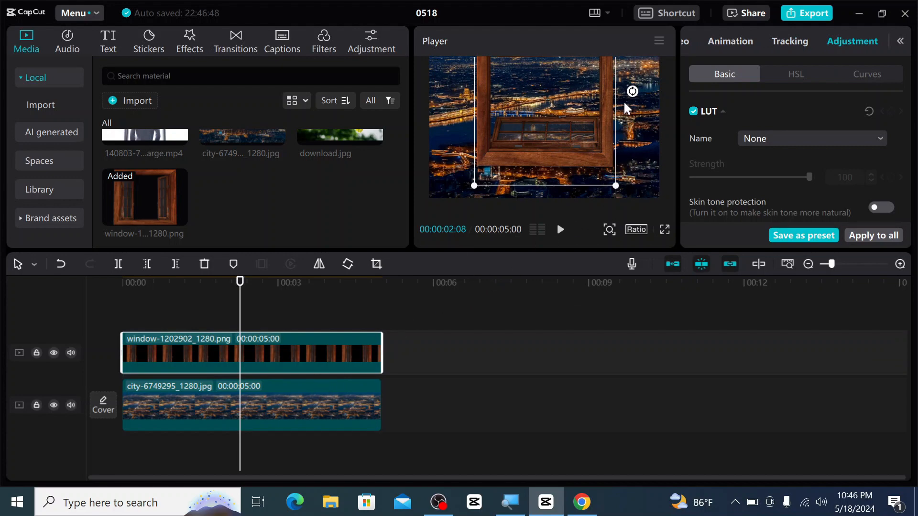
drag(633, 92, 526, 93)
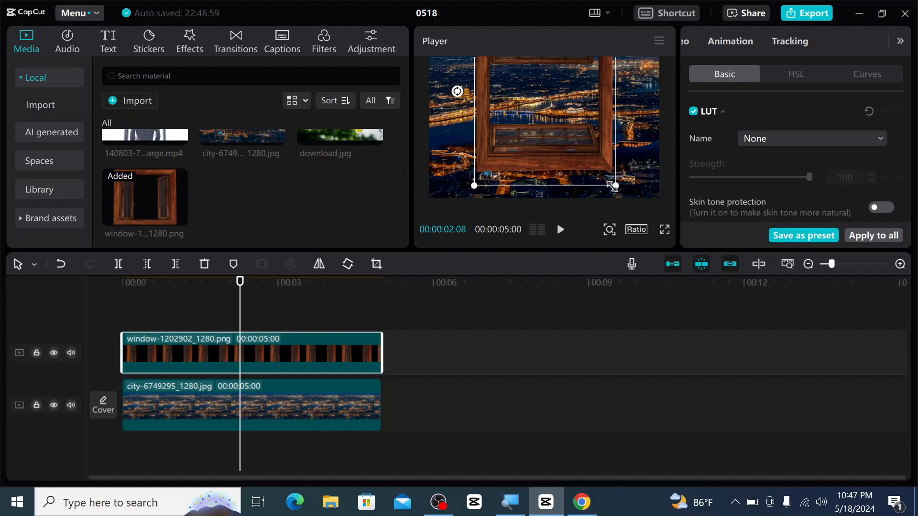
drag(612, 184, 696, 312)
click(695, 311)
Step: Fine-tune the window image's size and position so its frame borders the city view, with the sill along the lower edge
drag(582, 120, 549, 101)
drag(613, 173, 620, 180)
click(627, 180)
drag(543, 100, 567, 163)
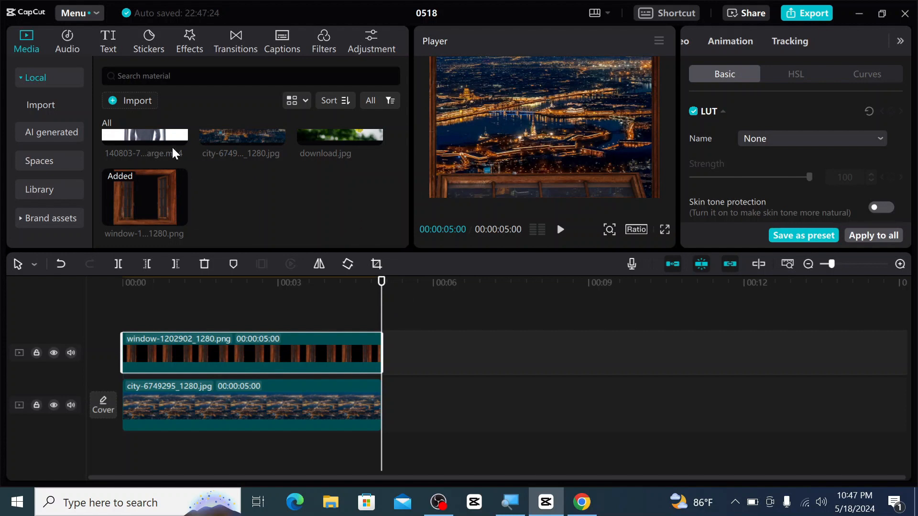
scroll(209, 204, up, 1)
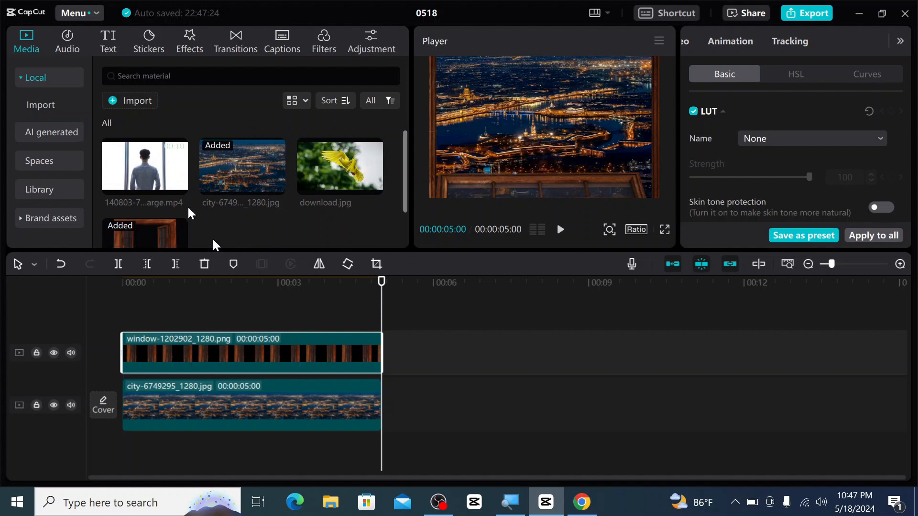
drag(156, 165, 172, 309)
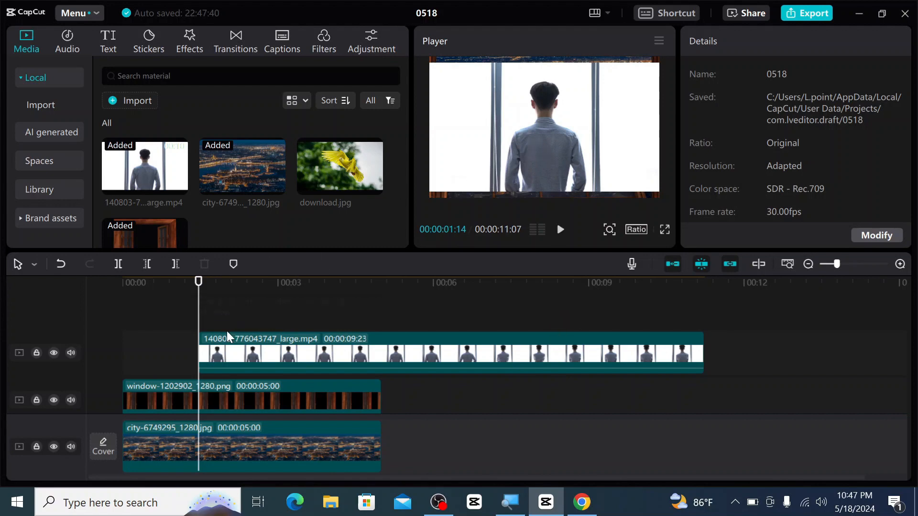
drag(370, 351, 294, 354)
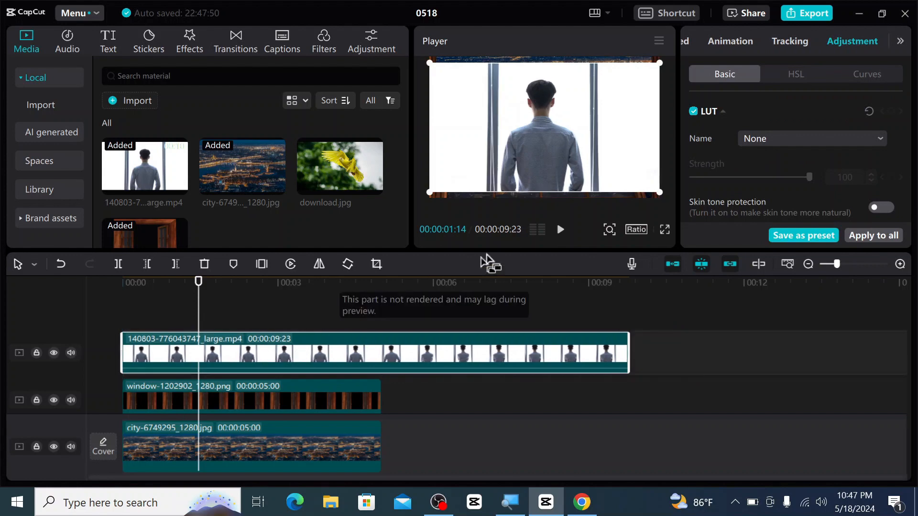
Step: Preview the man video and trim both its start and end so it lasts 5 seconds, matching the two clips below
click(560, 230)
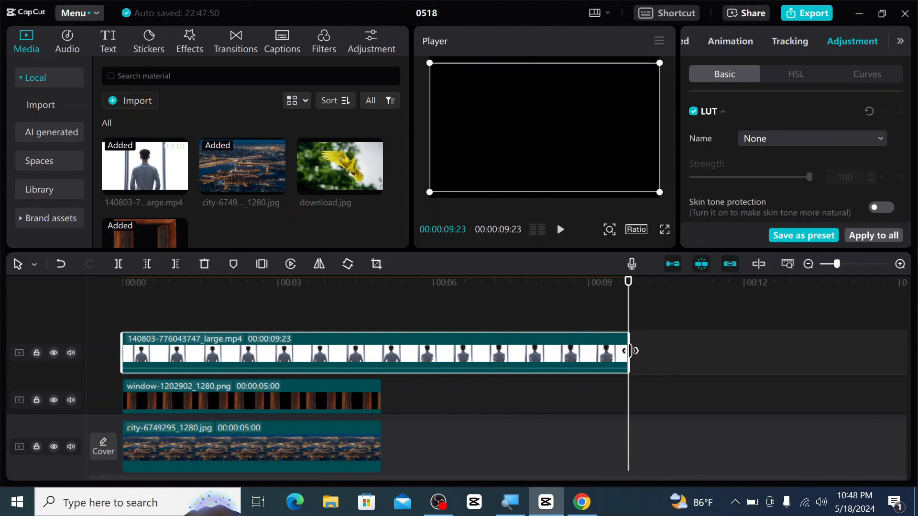
drag(629, 351, 552, 351)
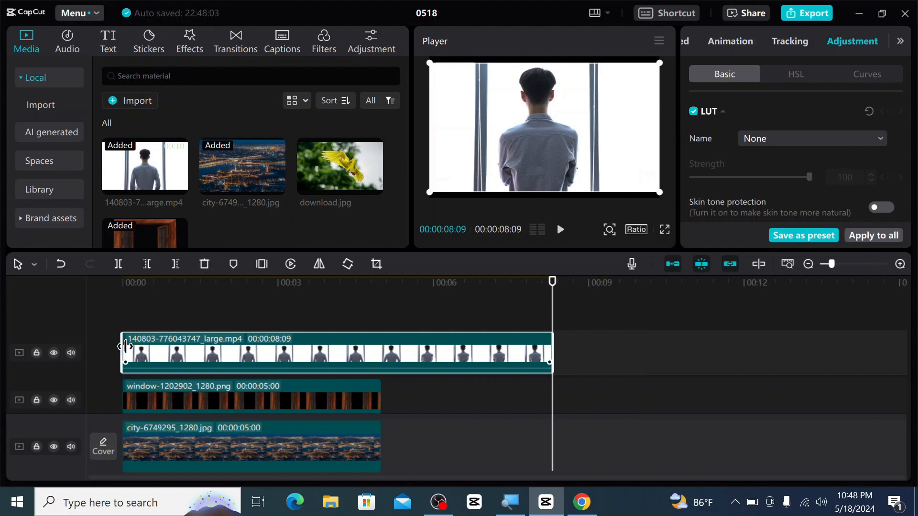
drag(125, 346, 254, 346)
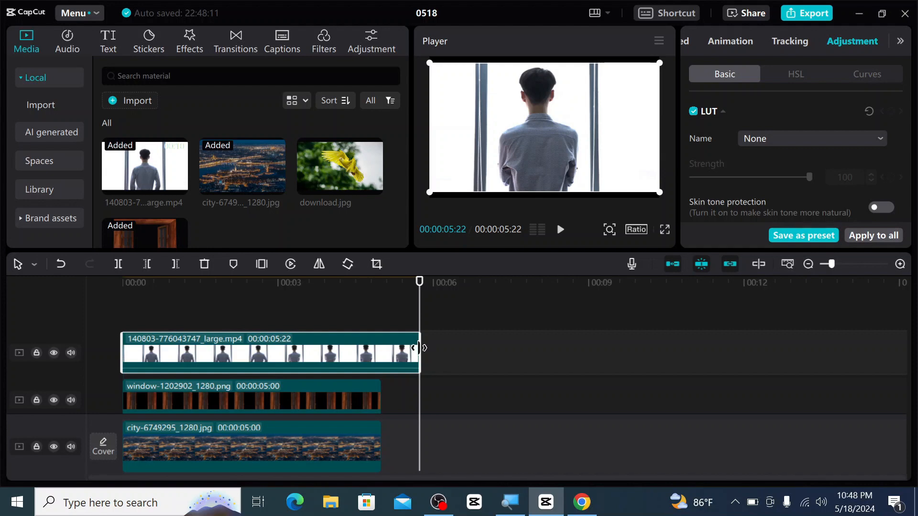
drag(419, 348, 382, 349)
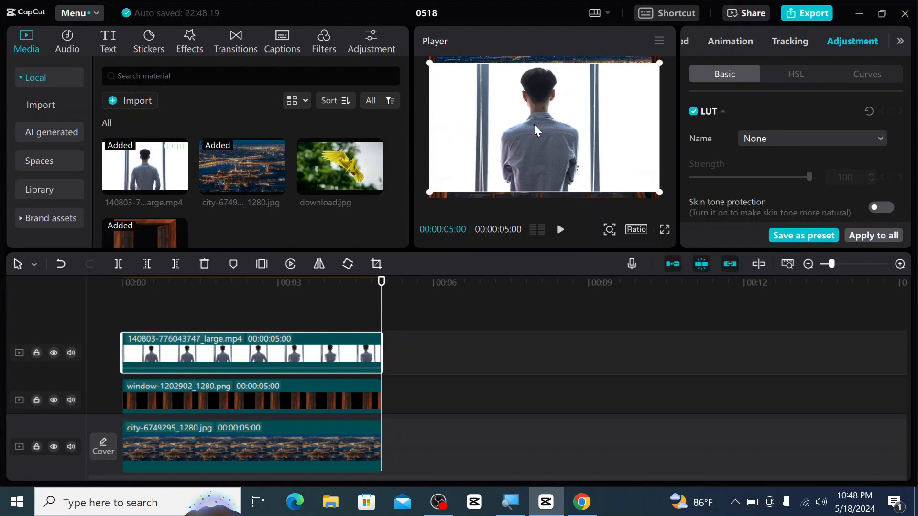
Step: Remove the background of the man video with Auto cutout
click(598, 144)
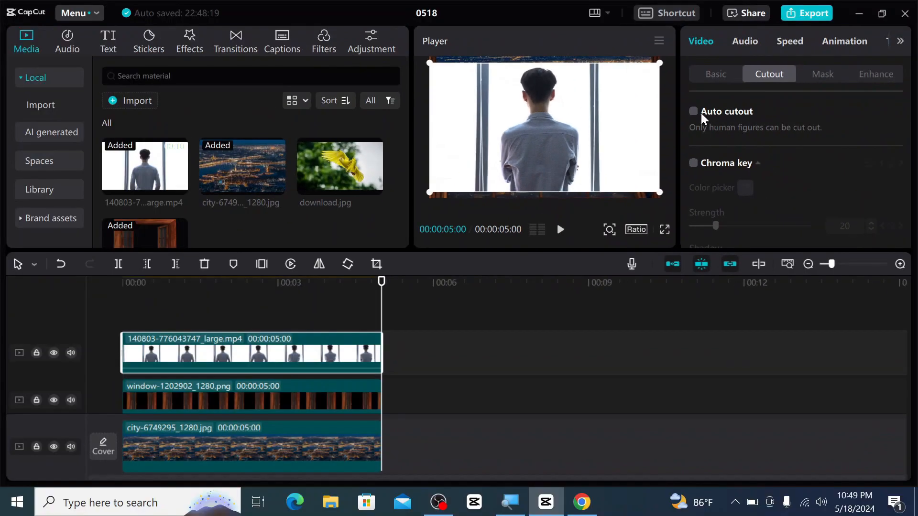
click(694, 113)
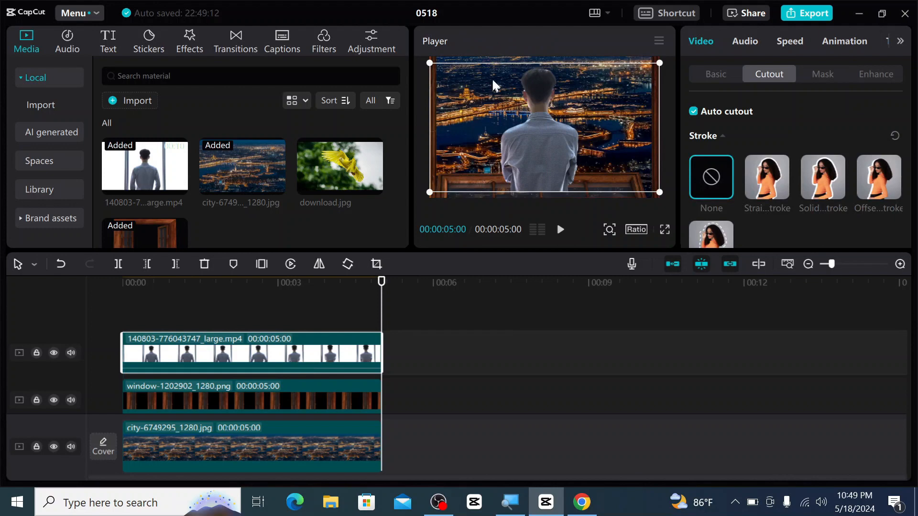
Step: Scale the cut-out man down to about 70% and center him at the lower edge, in front of the windowsill
drag(439, 191, 443, 188)
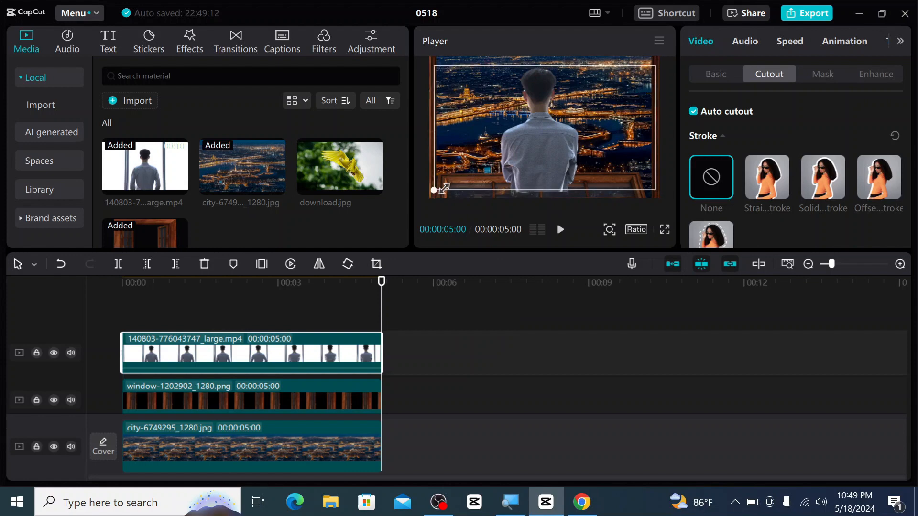
drag(444, 188, 464, 173)
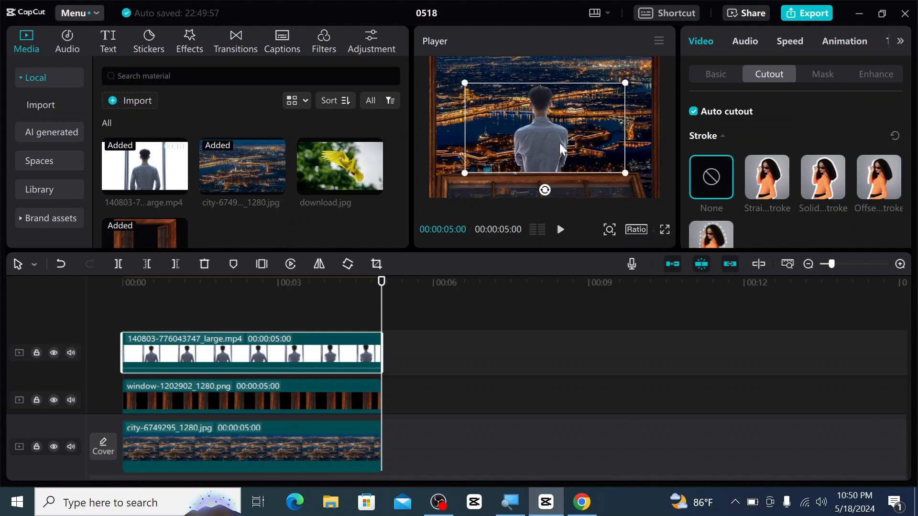
drag(559, 142, 562, 161)
drag(562, 160, 561, 159)
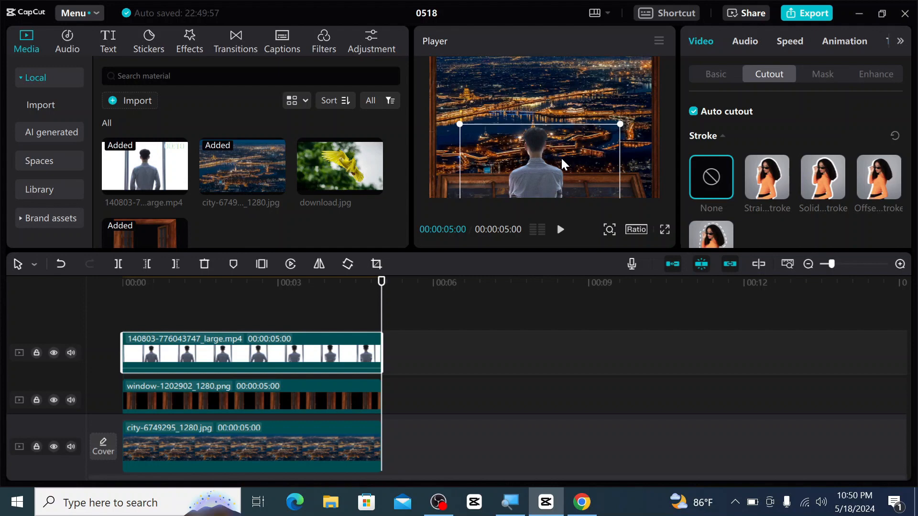
click(557, 105)
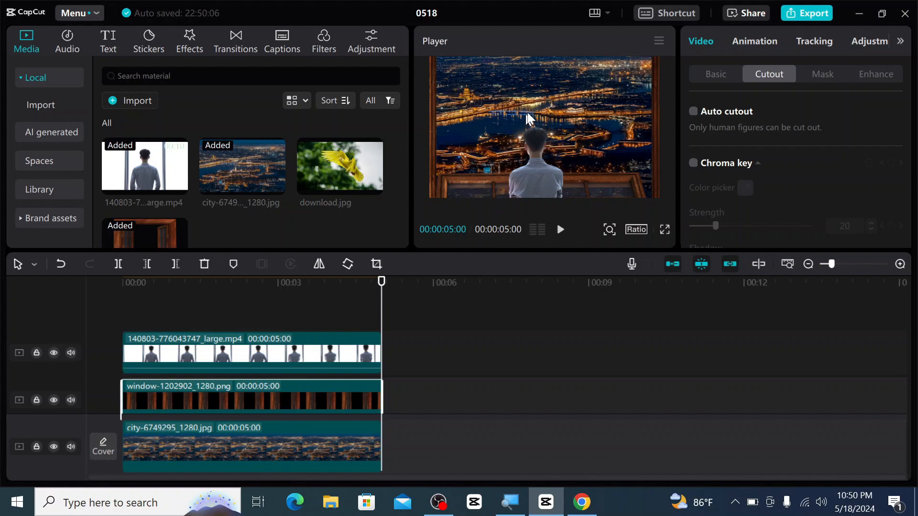
mouse_move(538, 171)
mouse_down()
mouse_move(535, 159)
mouse_move(534, 169)
mouse_up()
click(529, 171)
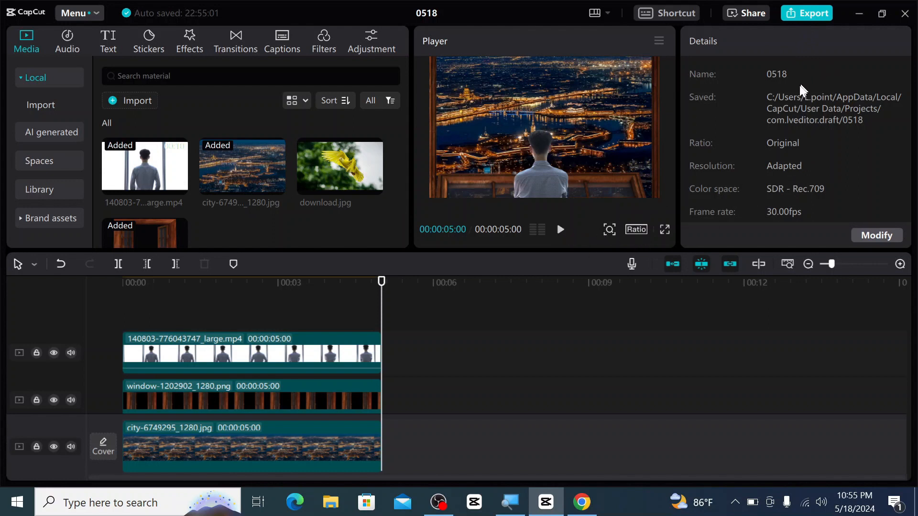
Step: Set the project's aspect ratio to 16:9
click(637, 230)
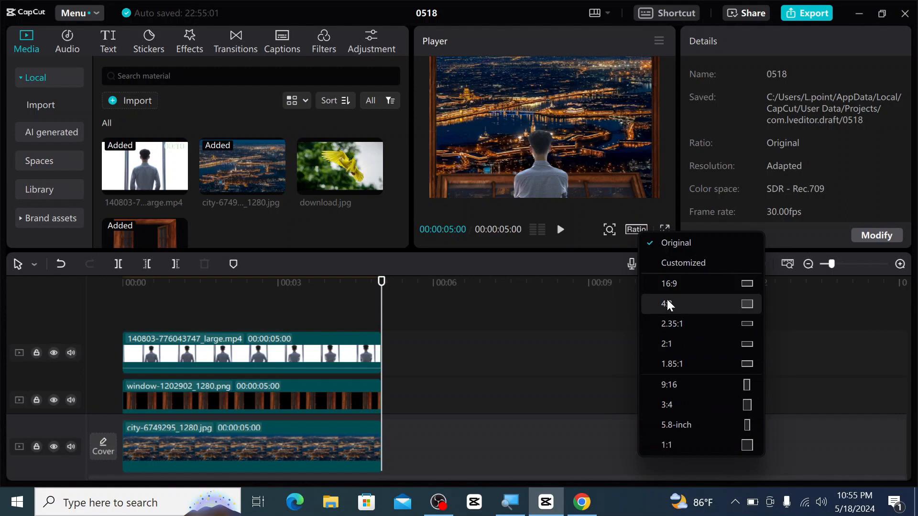
click(689, 287)
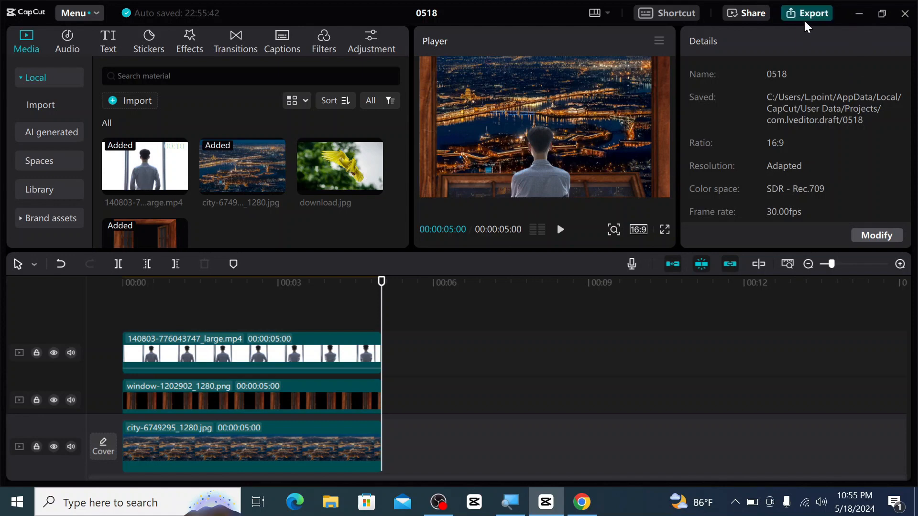
Step: Open the export settings and title the export "video clip"
key(ctrl+e)
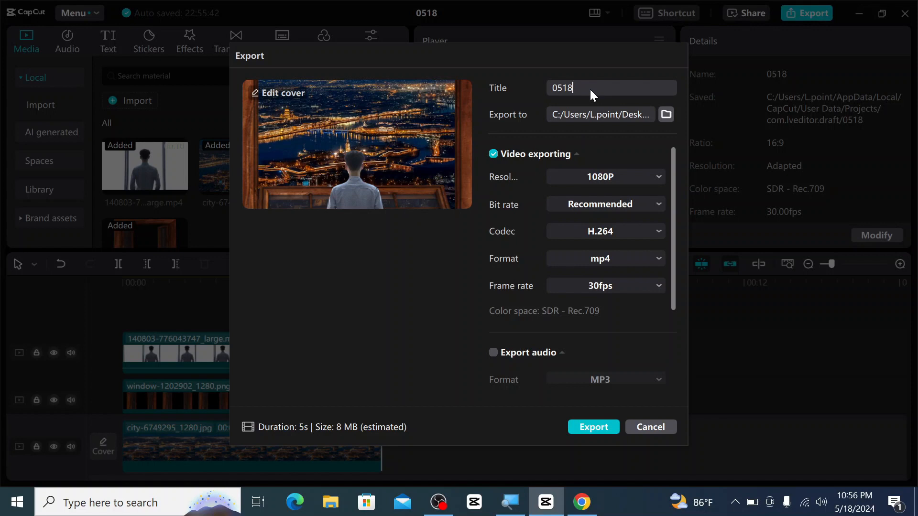
key(BackSpace)
key(BackSpace)
key(BackSpace)
key(BackSpace)
text(vi)
Step: Export the video at 1080P and close the export window without sharing it
click(649, 177)
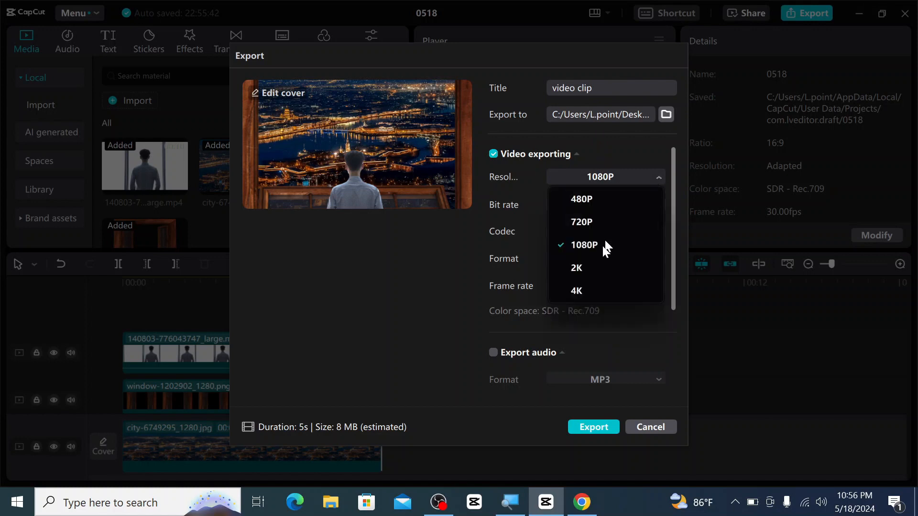
click(660, 179)
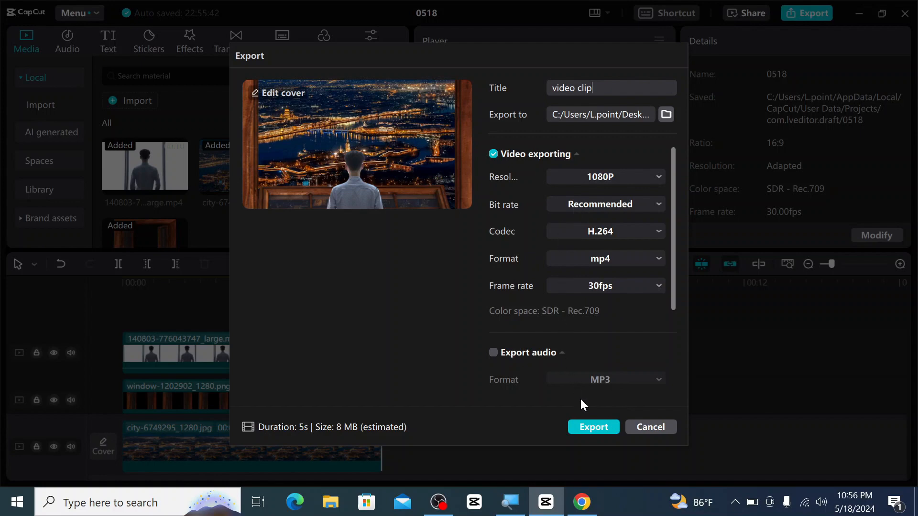
click(591, 424)
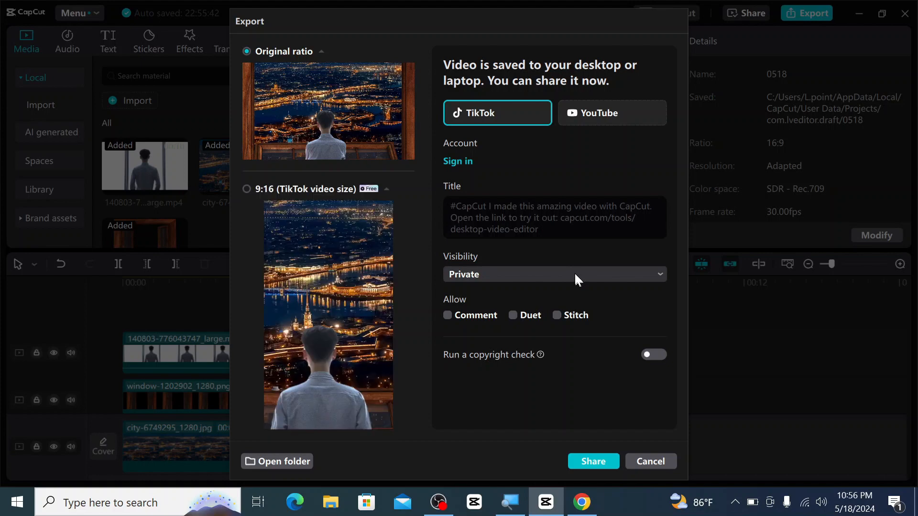
click(648, 463)
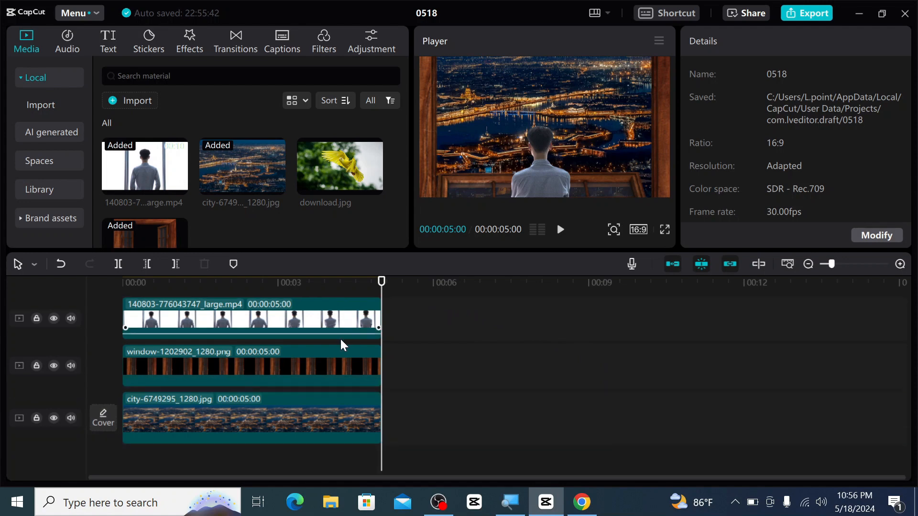
click(340, 338)
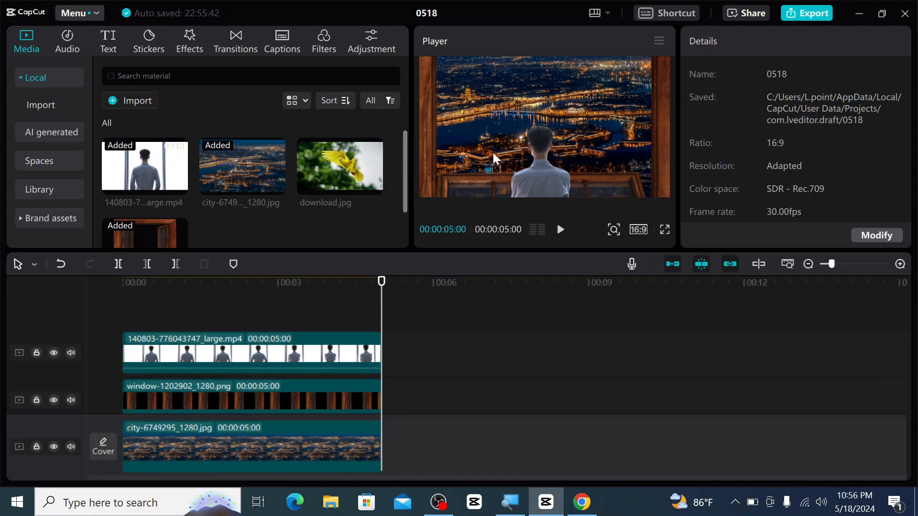
click(271, 359)
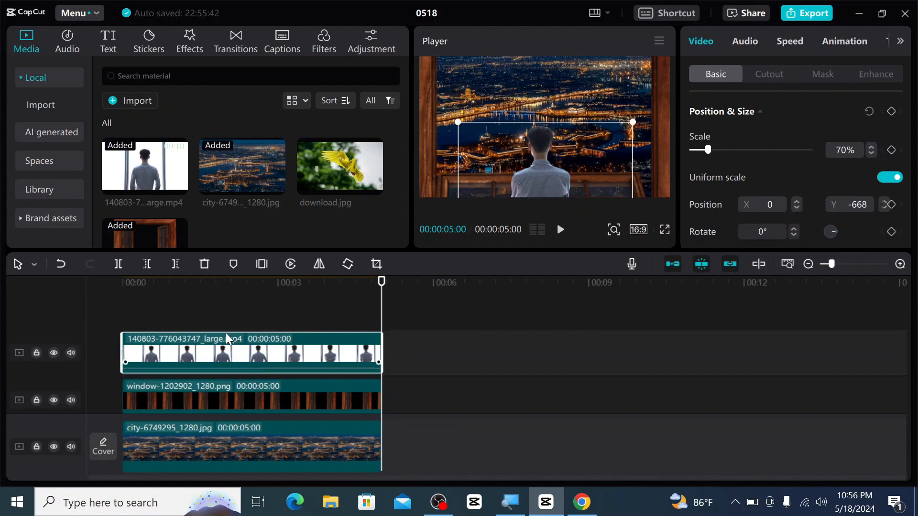
click(204, 264)
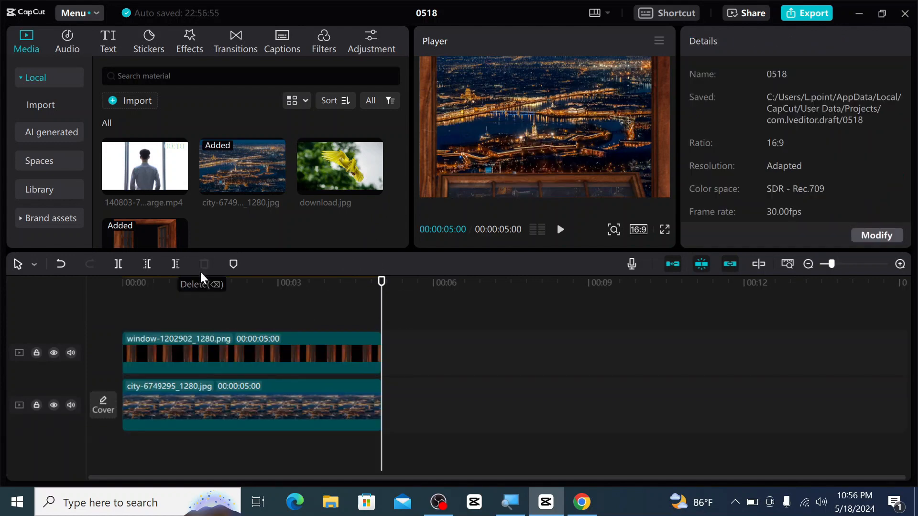
Step: Delete the window-1202902_1280.png and city-6749295_1280.jpg clips from the timeline
click(212, 351)
click(204, 264)
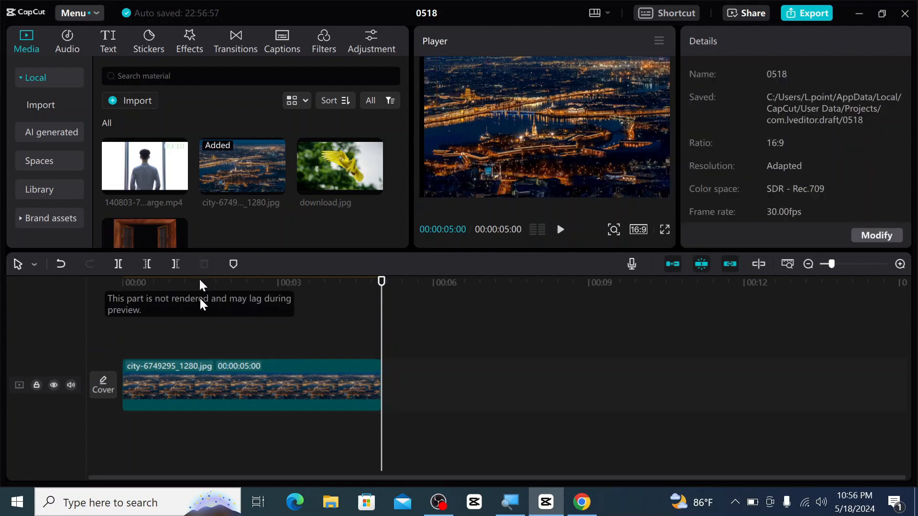
click(208, 371)
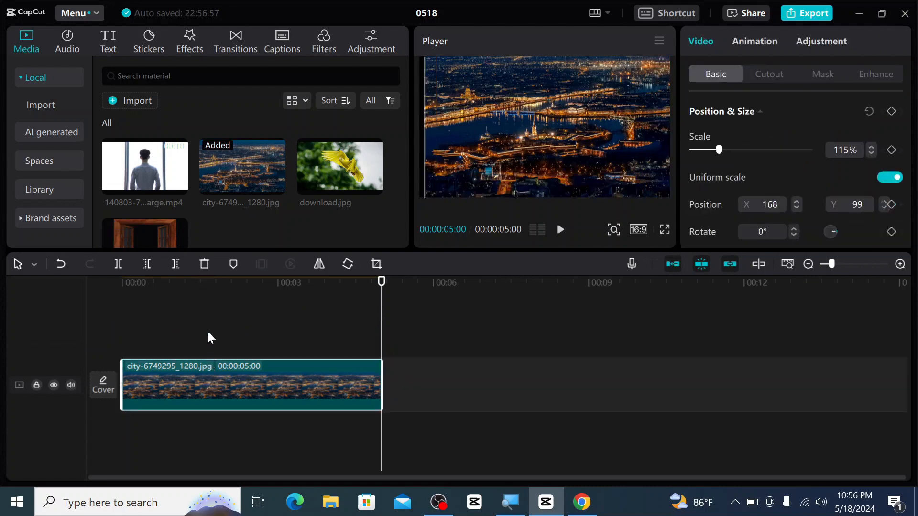
click(204, 264)
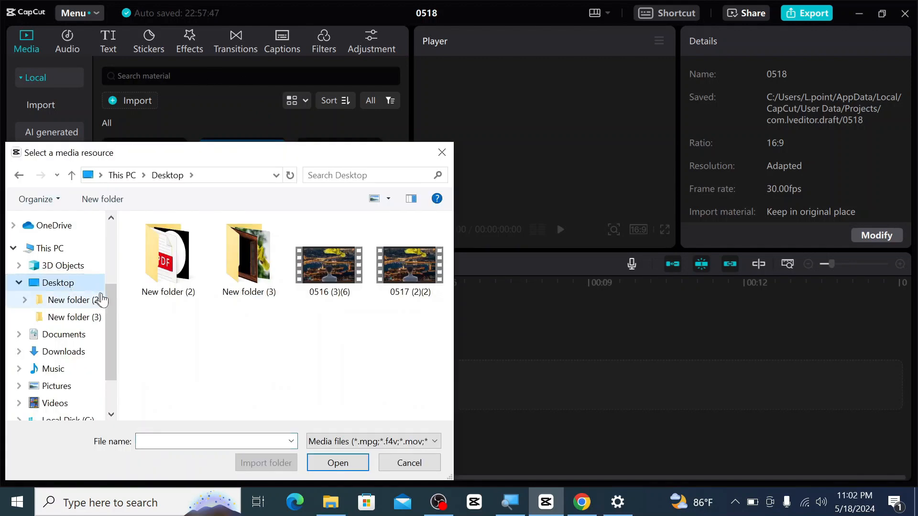
Step: Import "video clip" from the New folder inside New folder (2) on the Desktop and add it to the timeline
double_click(178, 273)
double_click(206, 243)
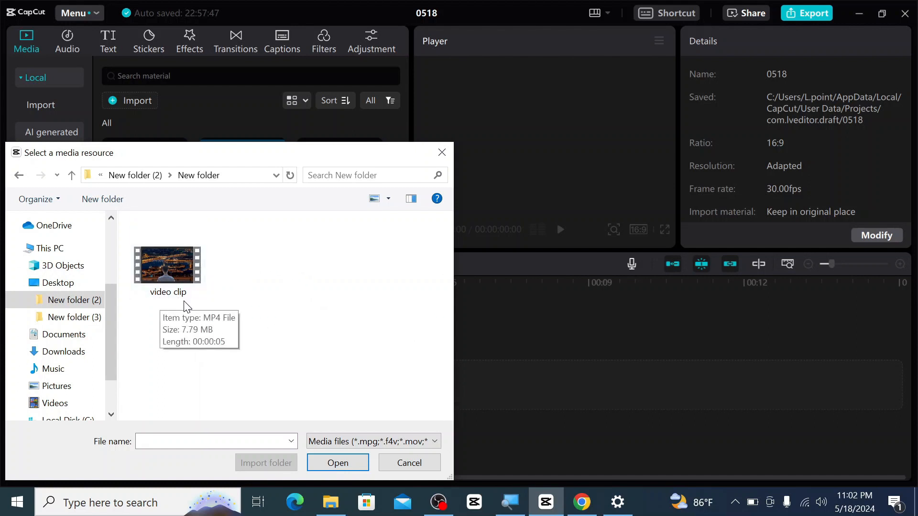
click(178, 277)
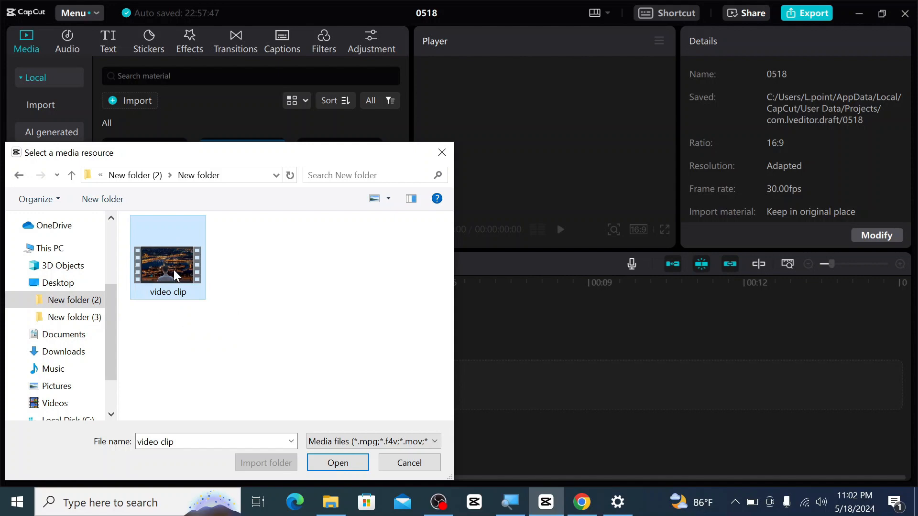
click(334, 465)
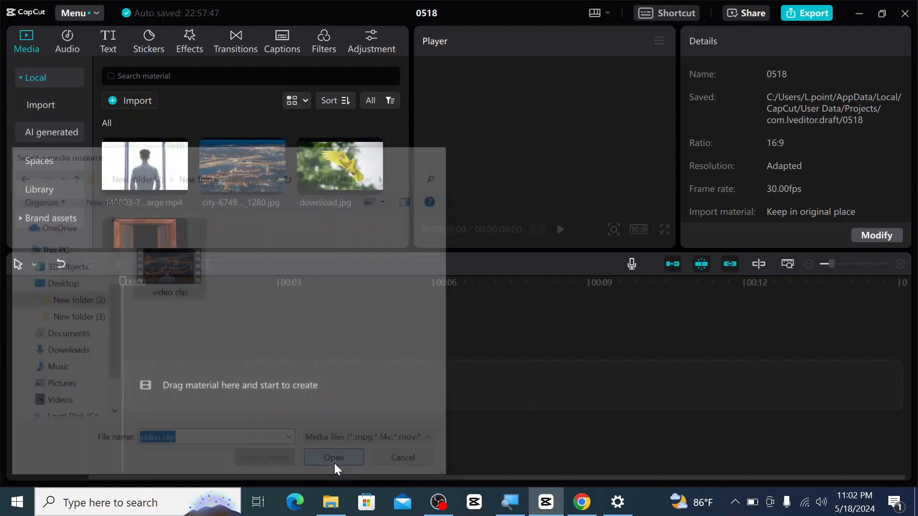
mouse_move(251, 196)
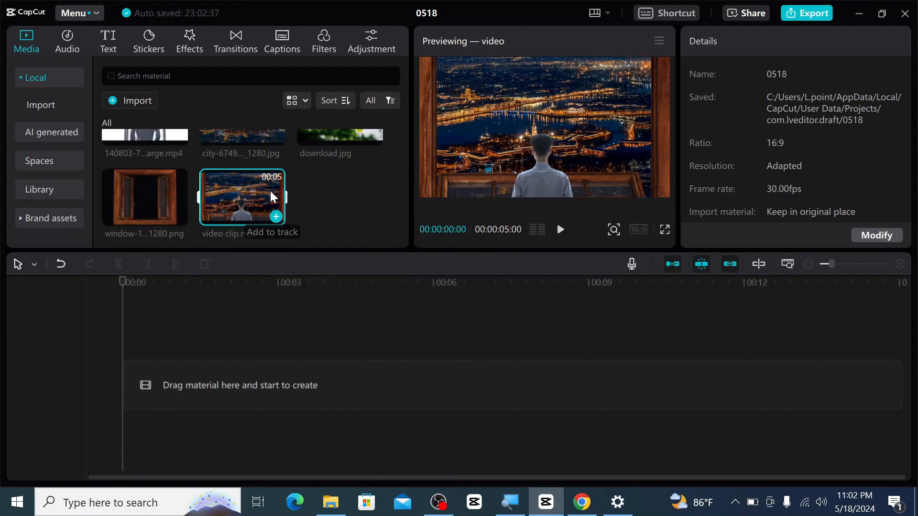
click(276, 216)
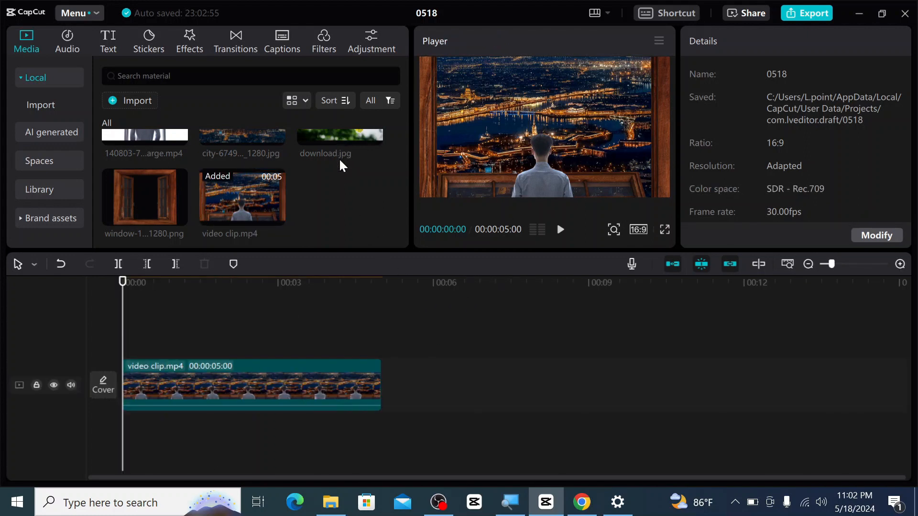
Step: Place download.jpg on a track above video clip.mp4, aligned with the start of the timeline
scroll(339, 162, up, 2)
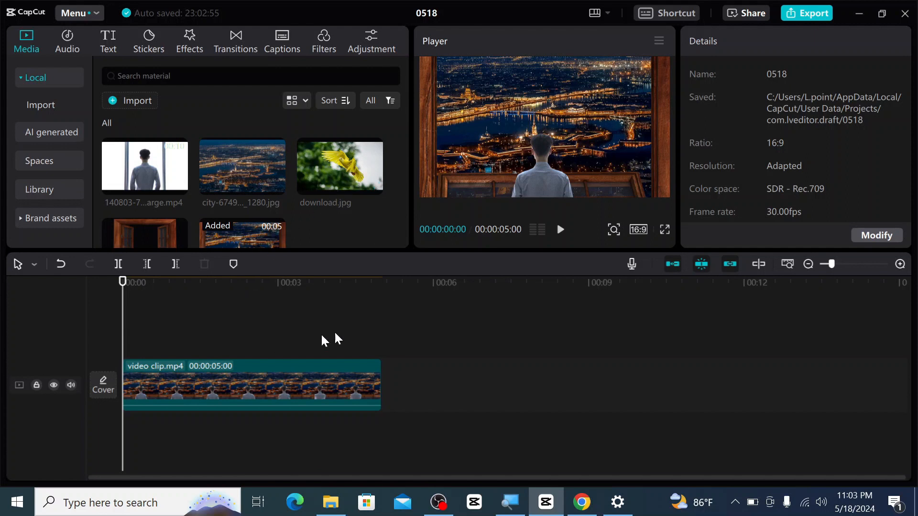
drag(334, 184, 163, 336)
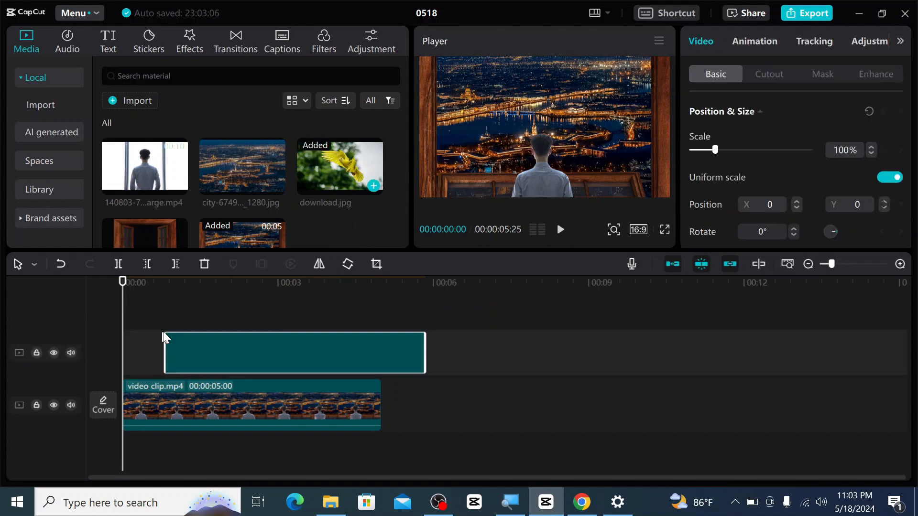
drag(258, 350, 218, 359)
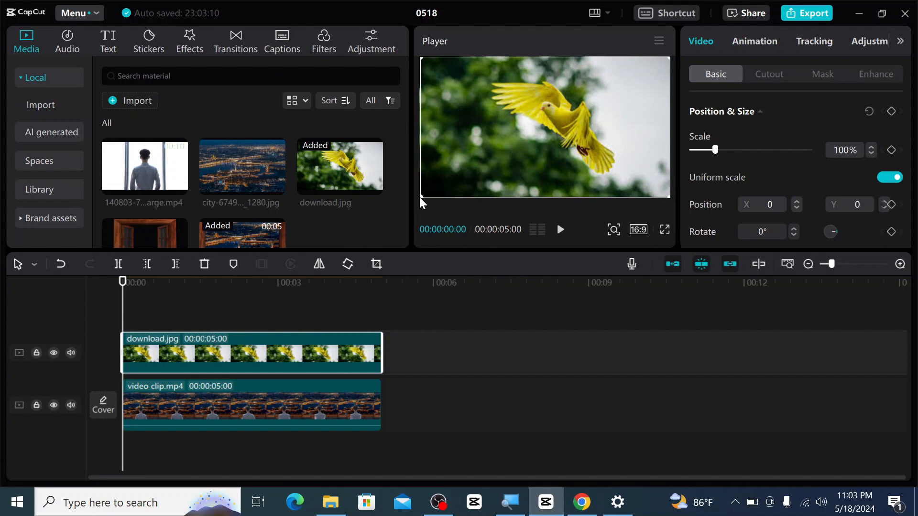
Step: Shrink the bird image to about 47% over the upper part of the window view and remove its background with Auto cutout
drag(424, 195, 510, 119)
drag(465, 144, 531, 109)
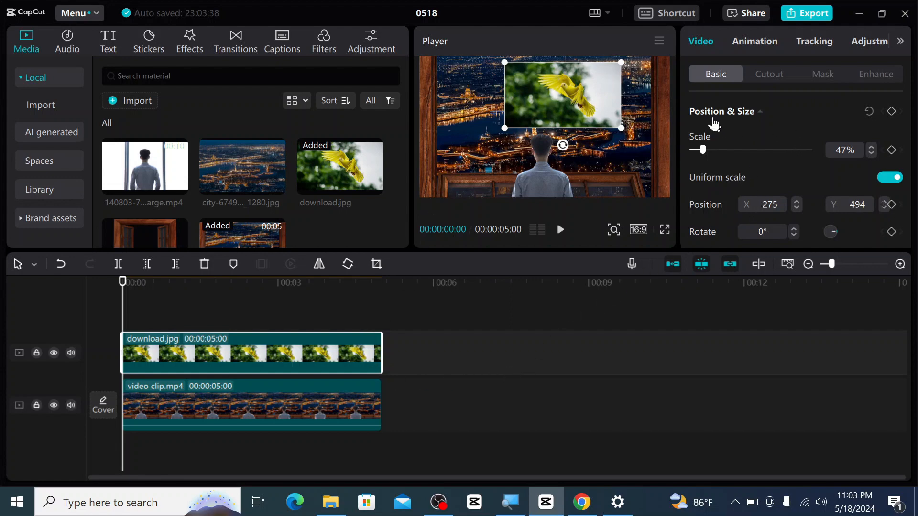
click(772, 76)
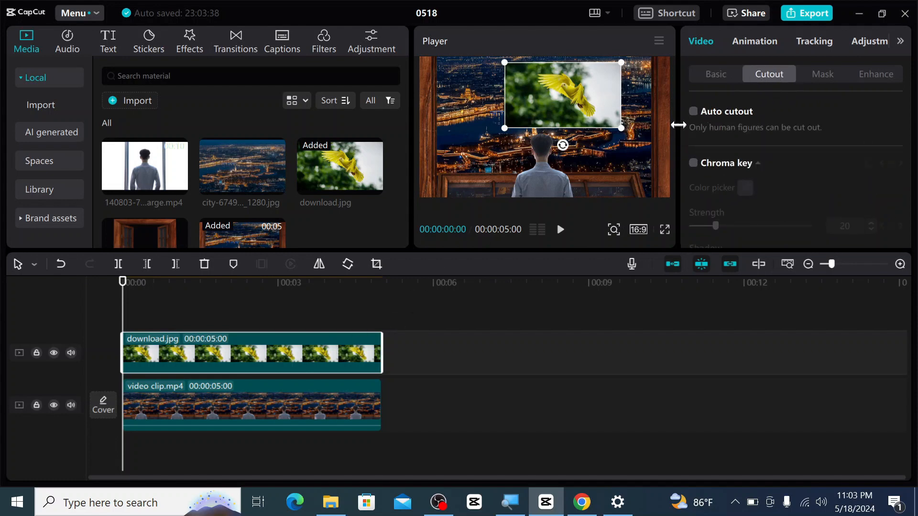
click(694, 112)
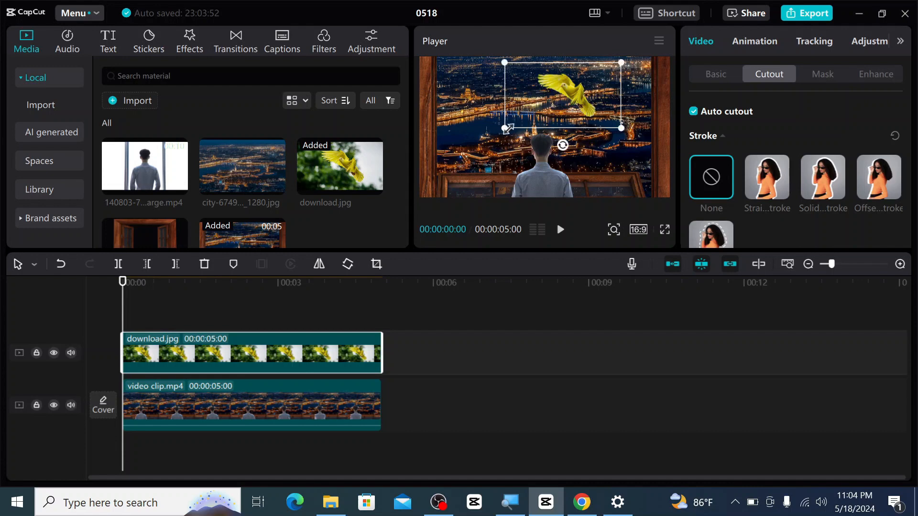
Step: Scale the bird to about 46%, rotate it about -13° and move it to about X 1022, Y 643
drag(504, 128, 505, 127)
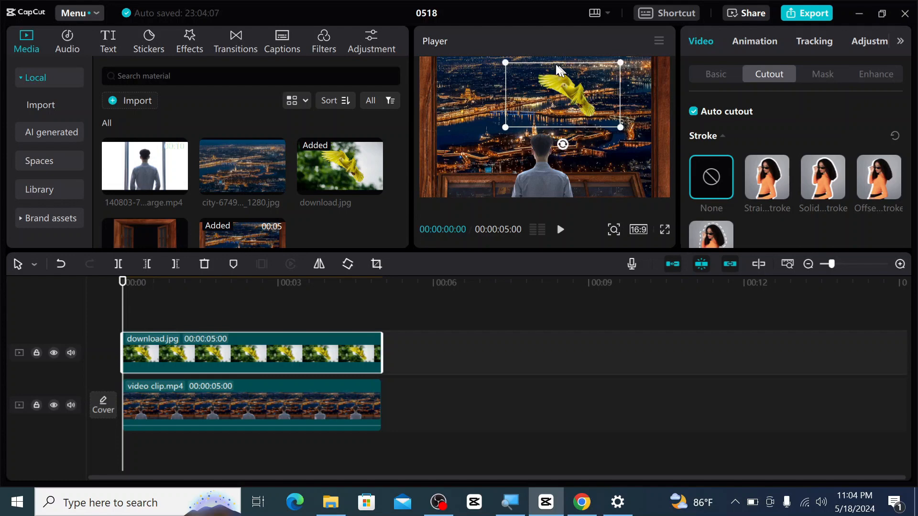
drag(562, 145, 572, 146)
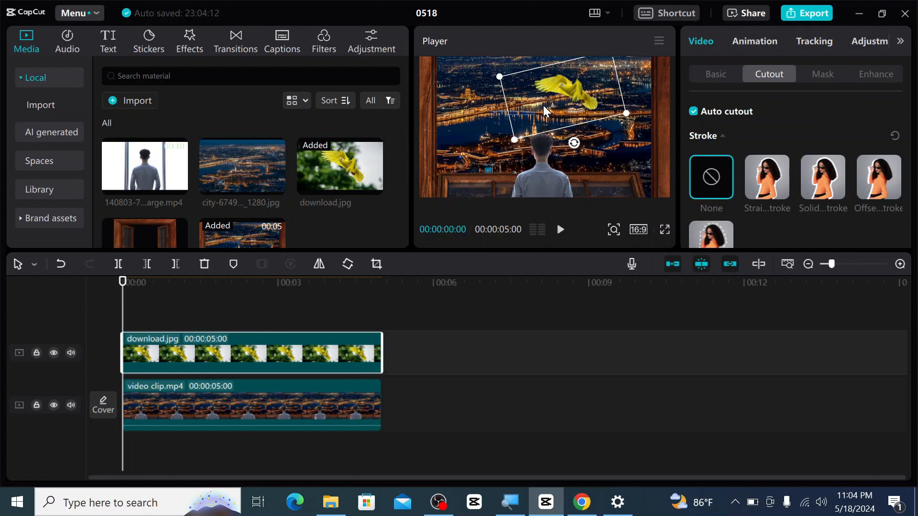
drag(573, 109, 616, 98)
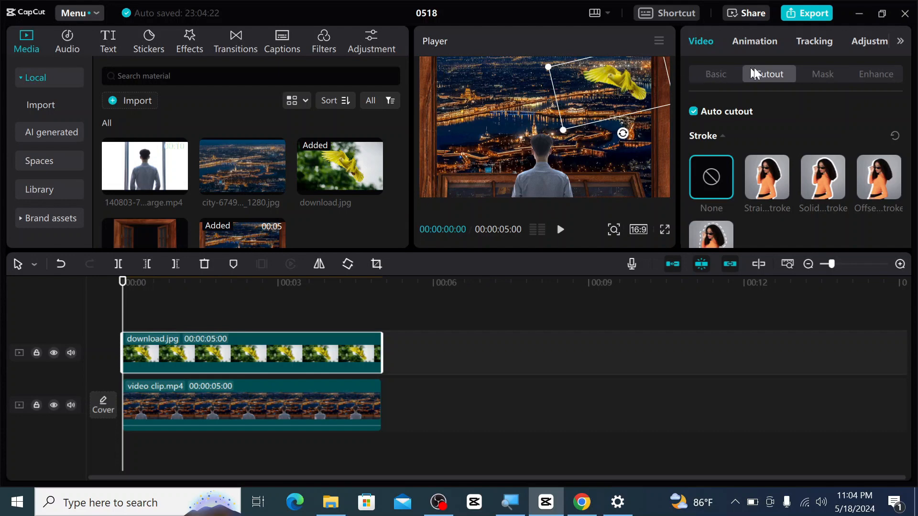
Step: Keyframe the bird's position at the clip start, and at 00:00:05:00 move it to about X -1253, Y 780
click(724, 74)
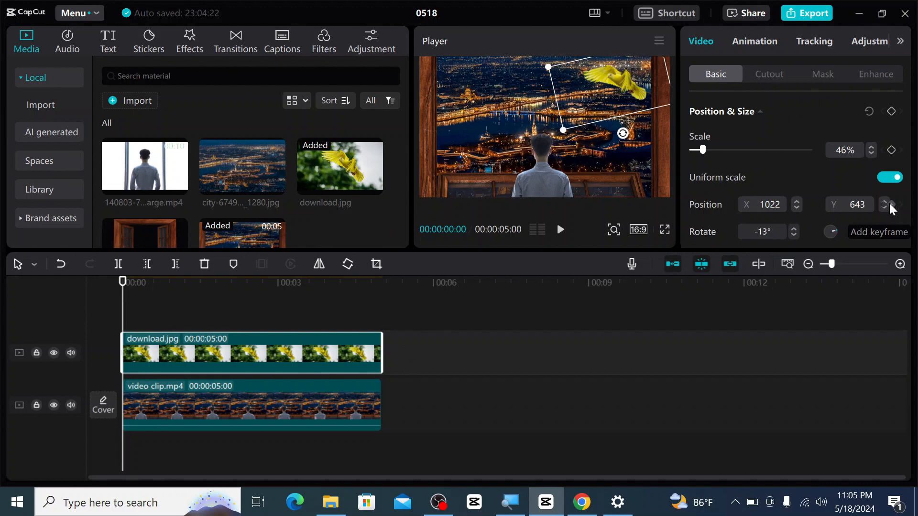
click(890, 204)
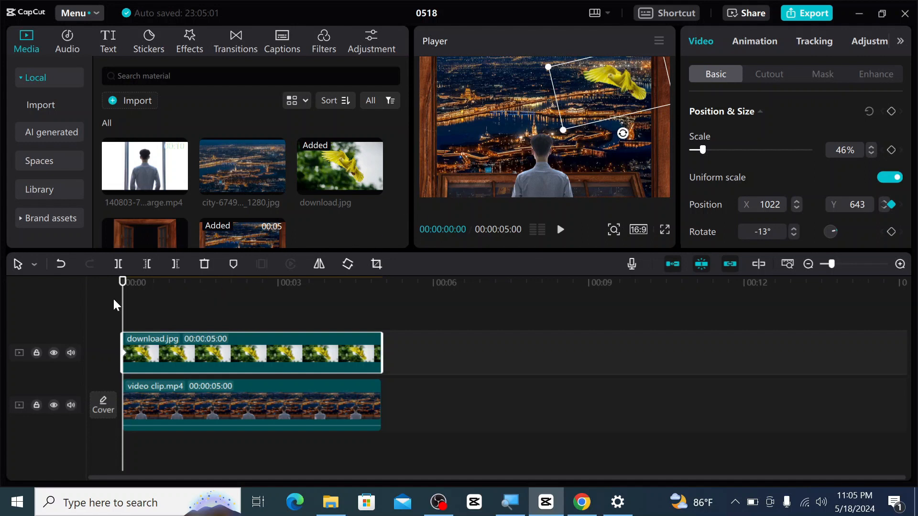
drag(139, 311, 381, 323)
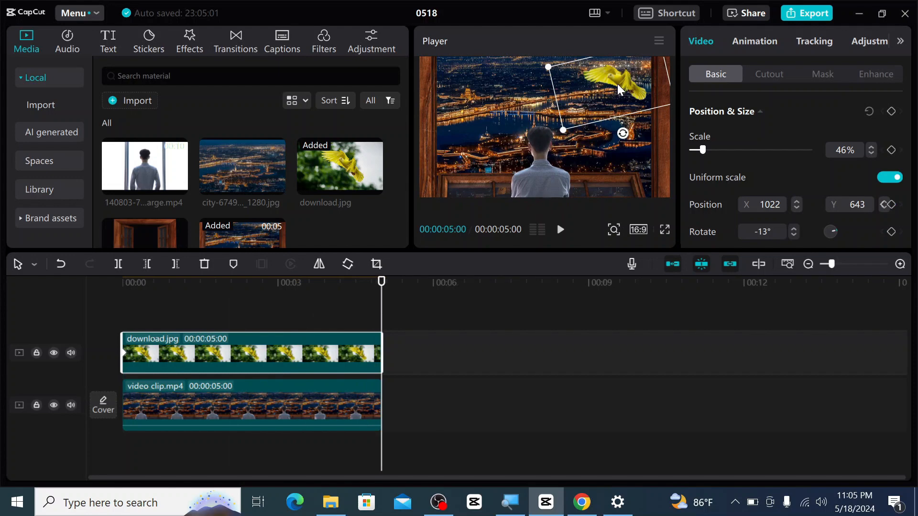
drag(617, 84, 469, 76)
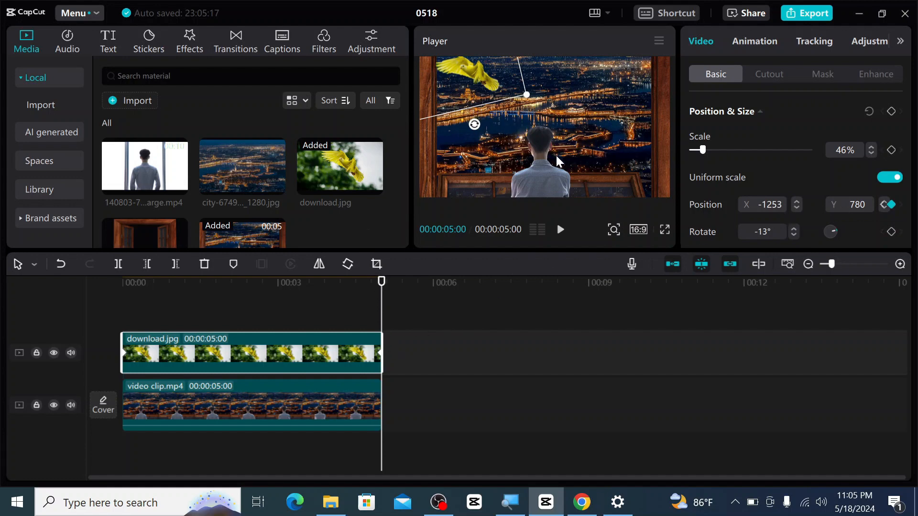
Step: Play back the composite to check the bird's flight across the window
click(559, 232)
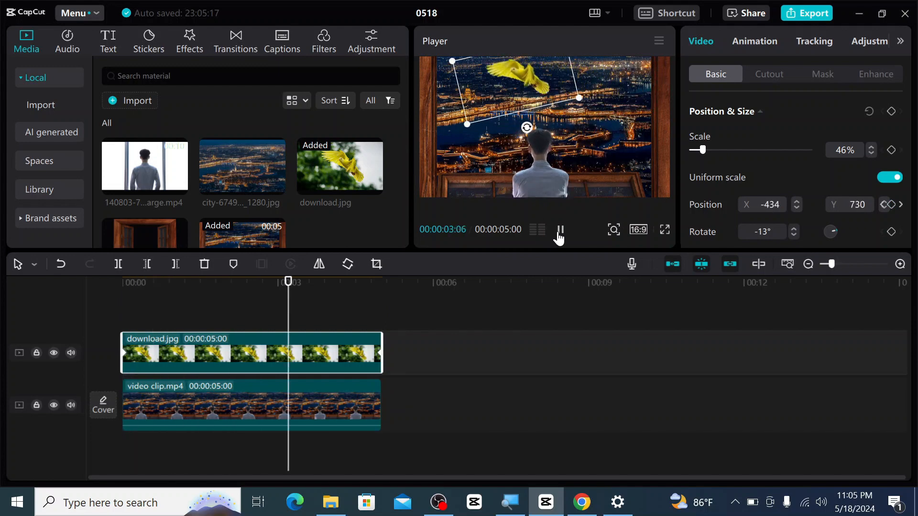
click(581, 115)
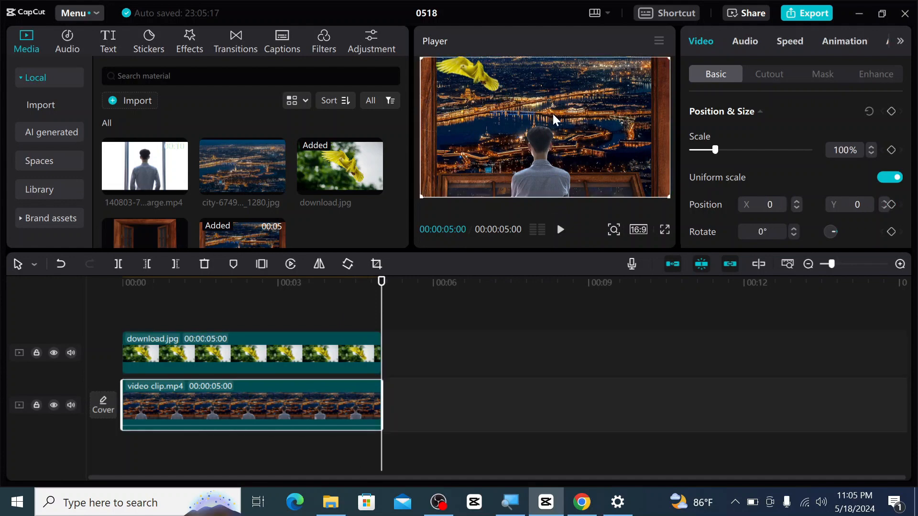
click(559, 230)
Step: Add the music track "Chill BGM like listening to a record_2(1100488)" and align it with the start of the timeline
click(76, 40)
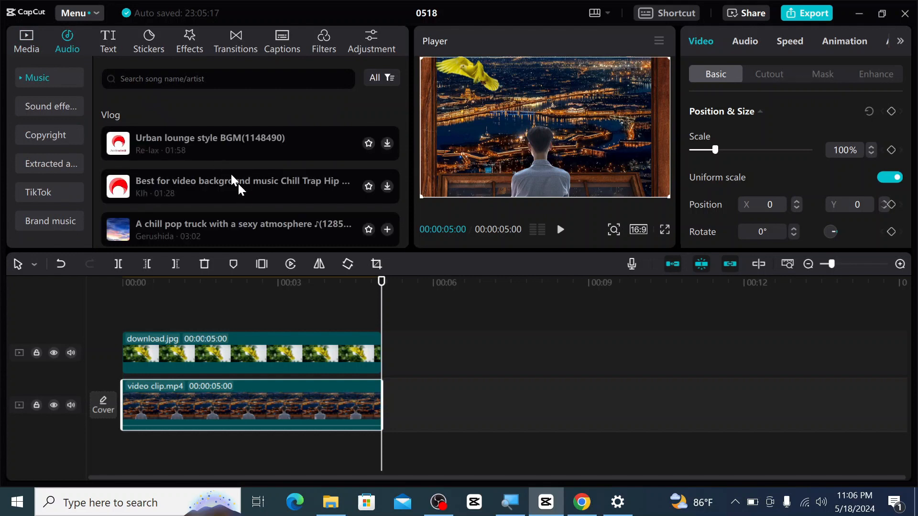
scroll(238, 186, down, 5)
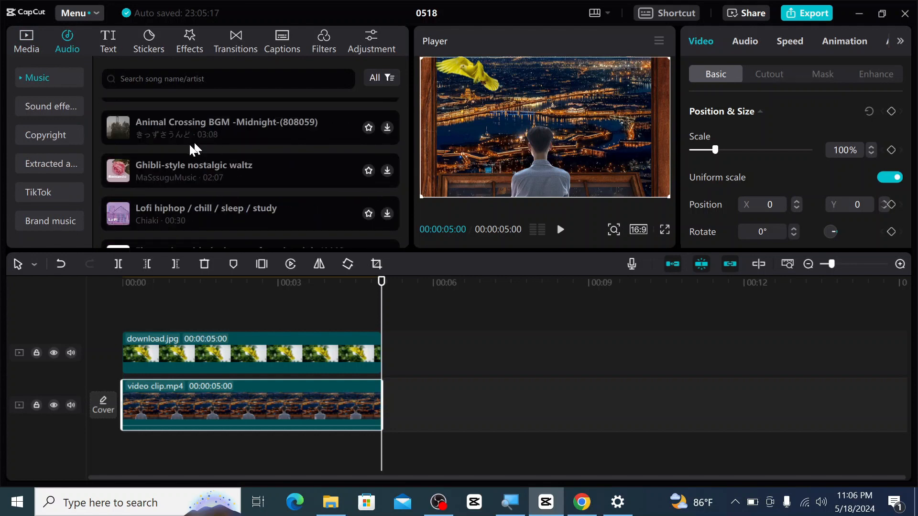
scroll(186, 151, down, 3)
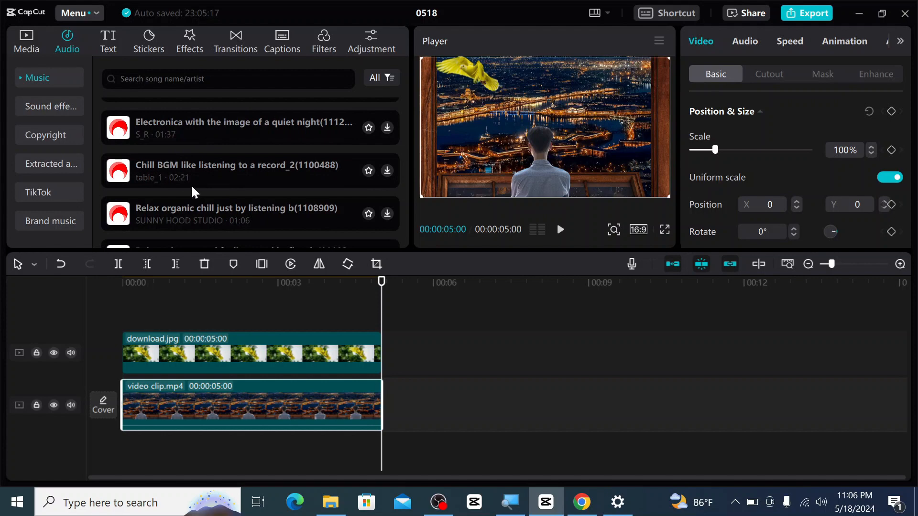
click(218, 166)
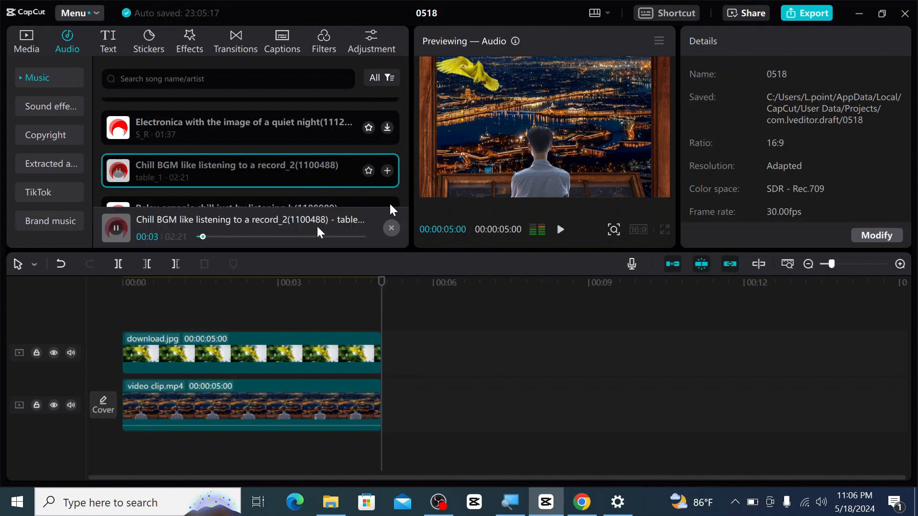
click(386, 170)
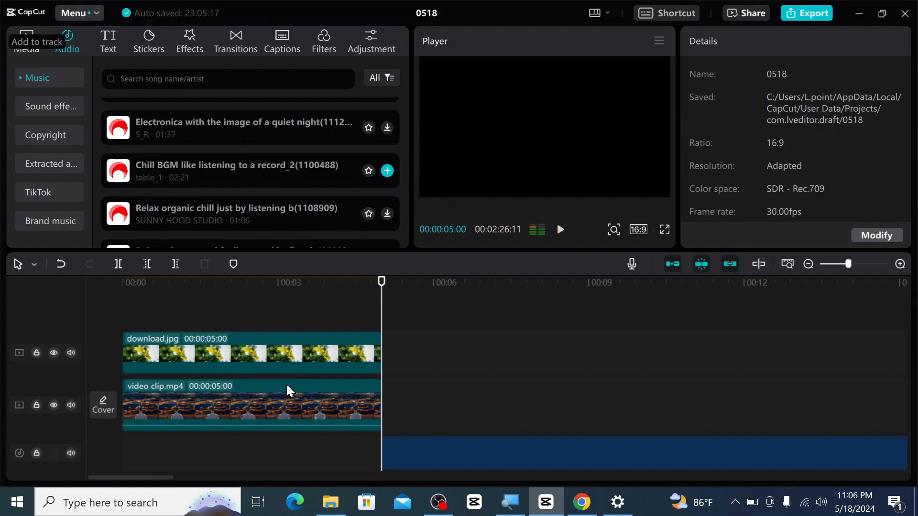
click(397, 452)
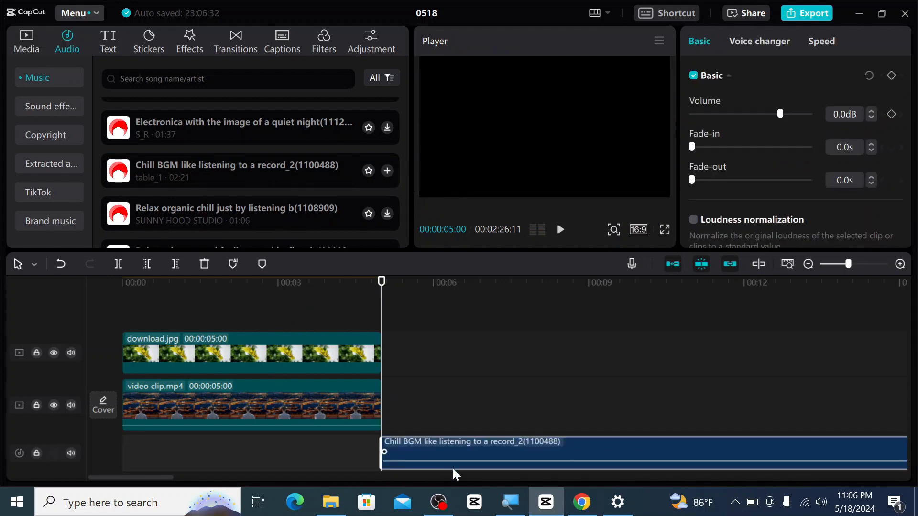
drag(498, 450, 239, 428)
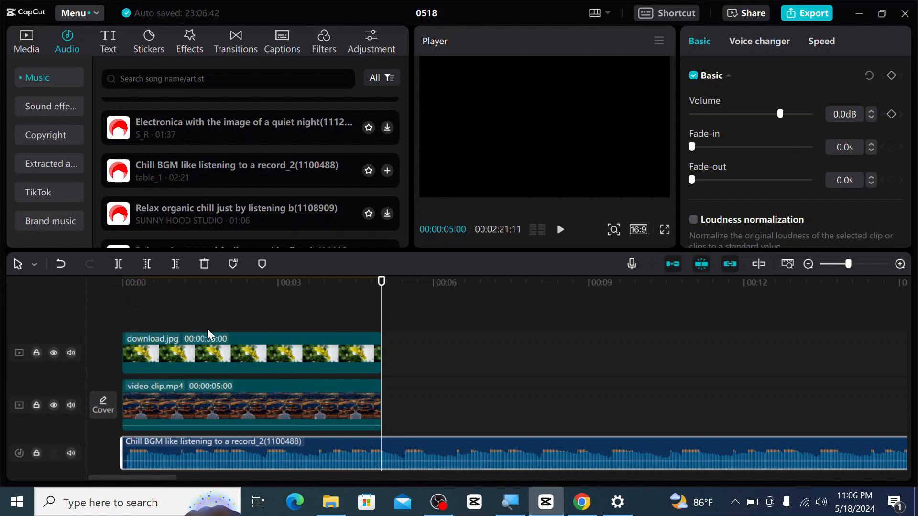
Step: Split the music at 00:00:05:00 and delete the part that runs past the video
click(118, 266)
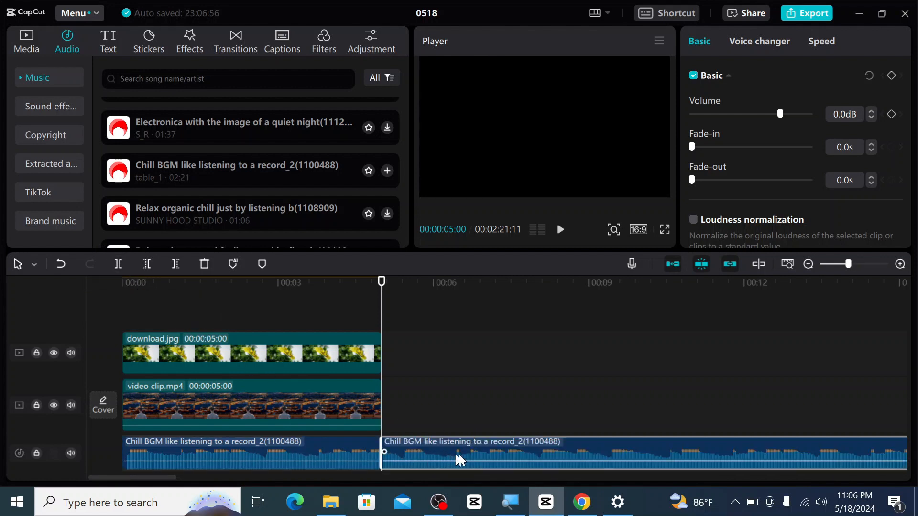
mouse_move(459, 454)
mouse_down()
mouse_move(512, 454)
mouse_move(457, 451)
mouse_up()
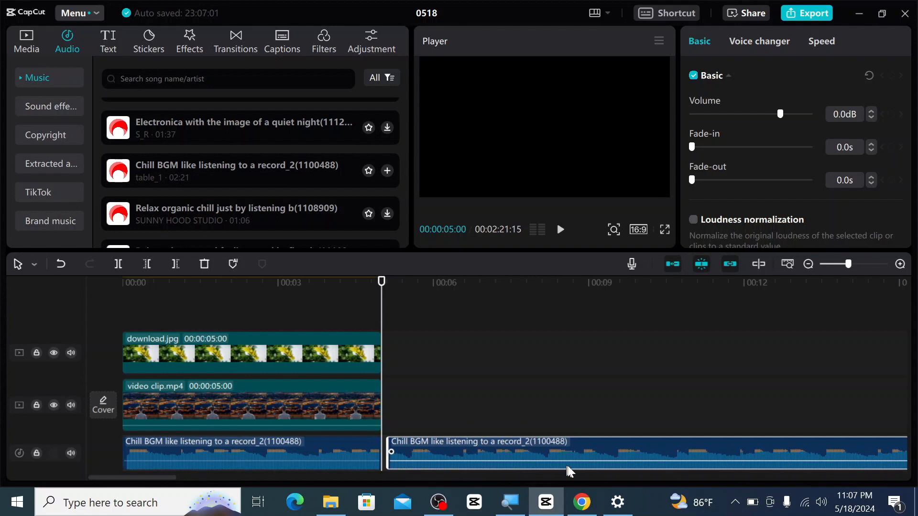
click(204, 264)
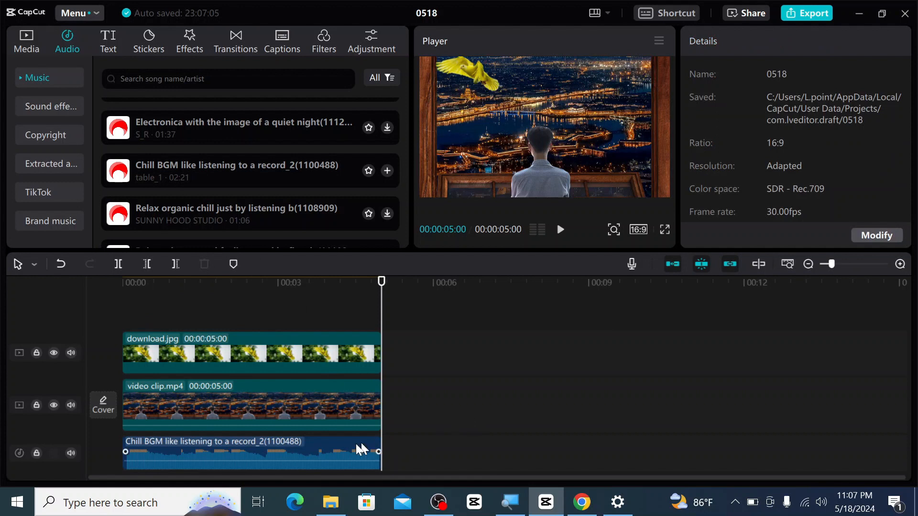
Step: Give the music clip a fade-in of about 0.4 s
click(312, 440)
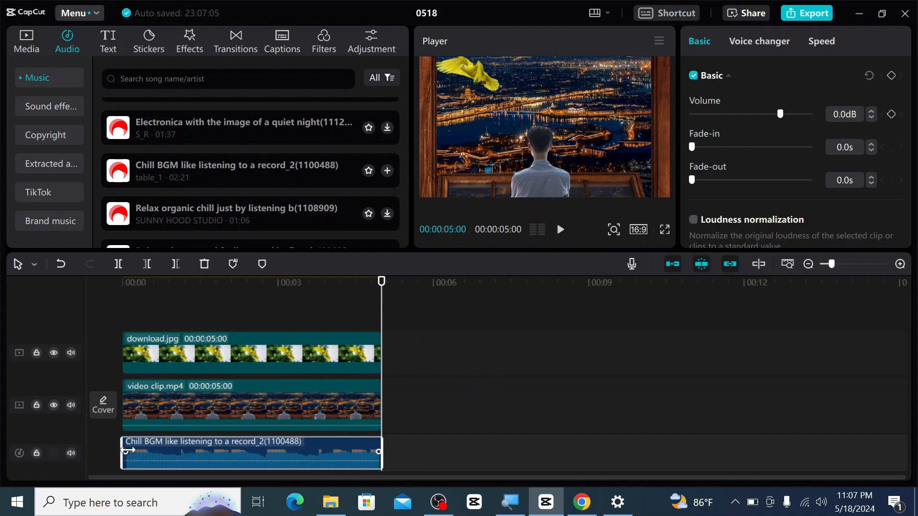
drag(126, 450, 154, 441)
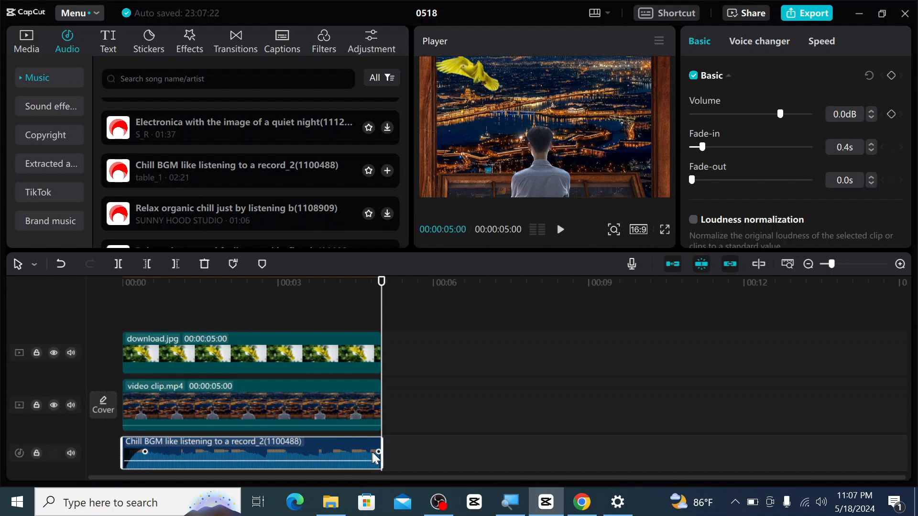
Step: Give the music clip a fade-out of about 0.4 s and play back the video with its music
drag(372, 452, 354, 440)
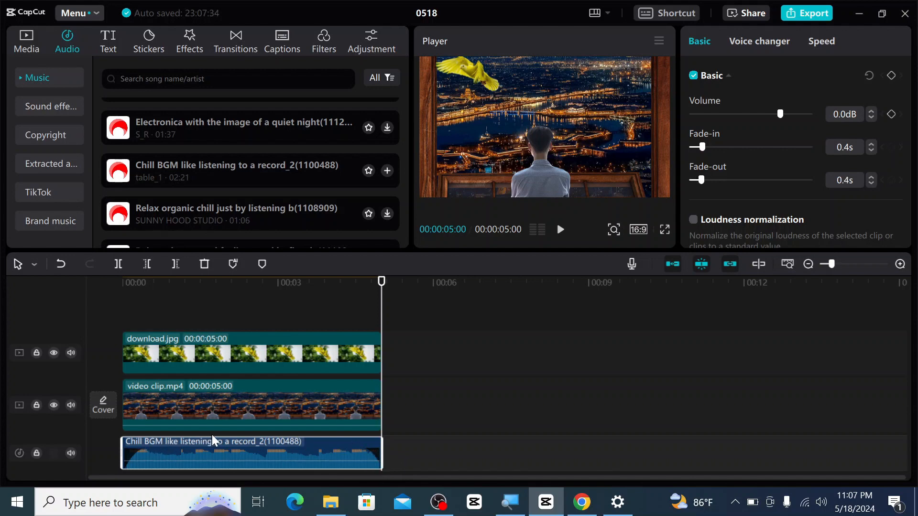
click(561, 231)
click(560, 232)
click(560, 232)
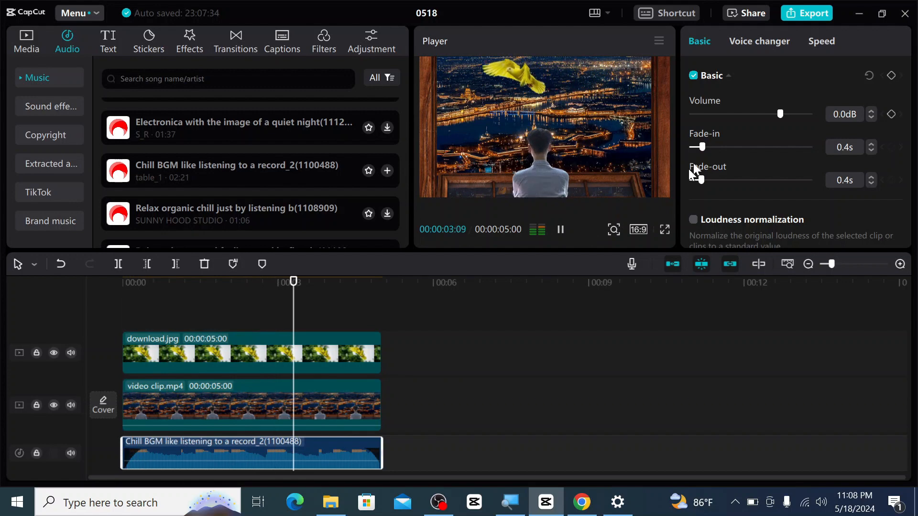
Step: Start exporting the project and title the export "video clip"
click(809, 11)
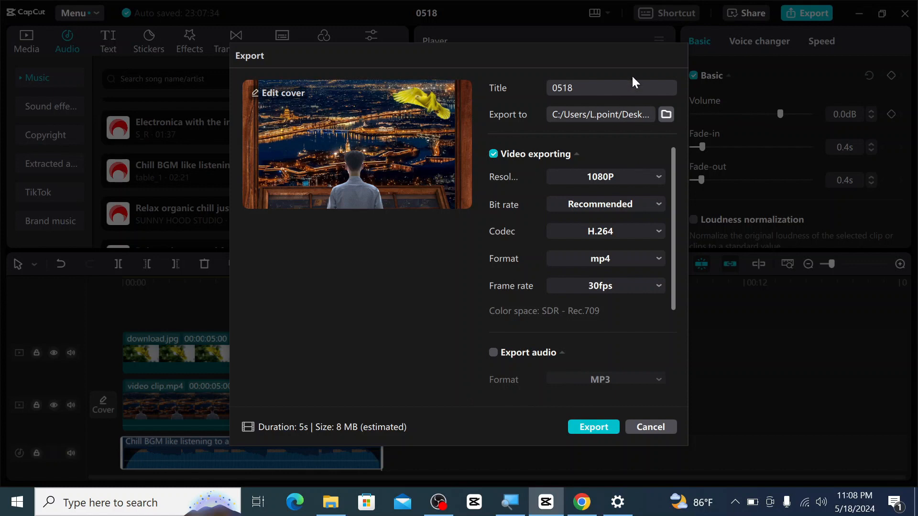
double_click(575, 86)
text(video clip)
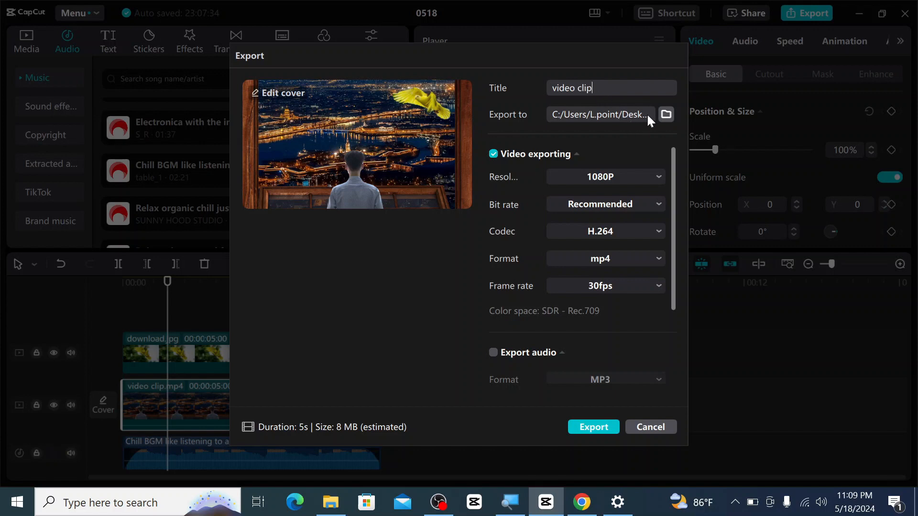
Step: Set the Desktop as the export folder and export the 1080P mp4 video without sharing it
click(667, 113)
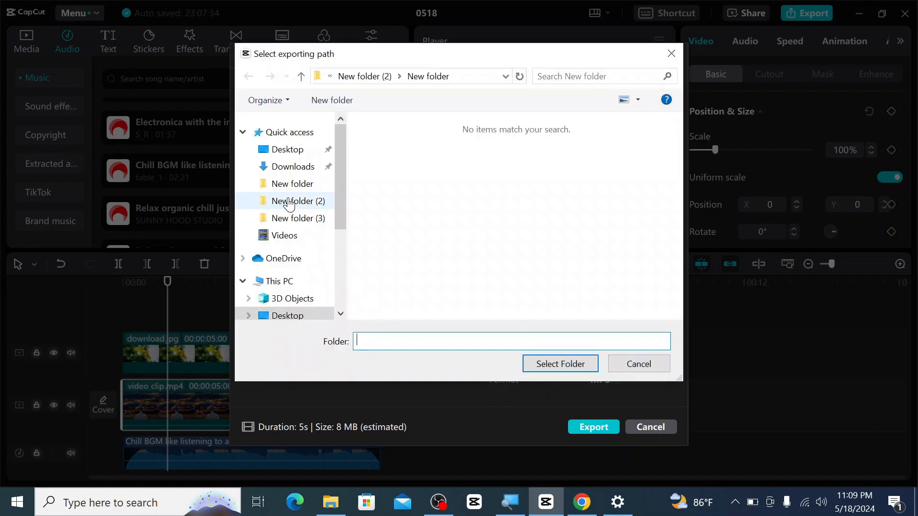
scroll(289, 201, down, 2)
scroll(290, 200, up, 3)
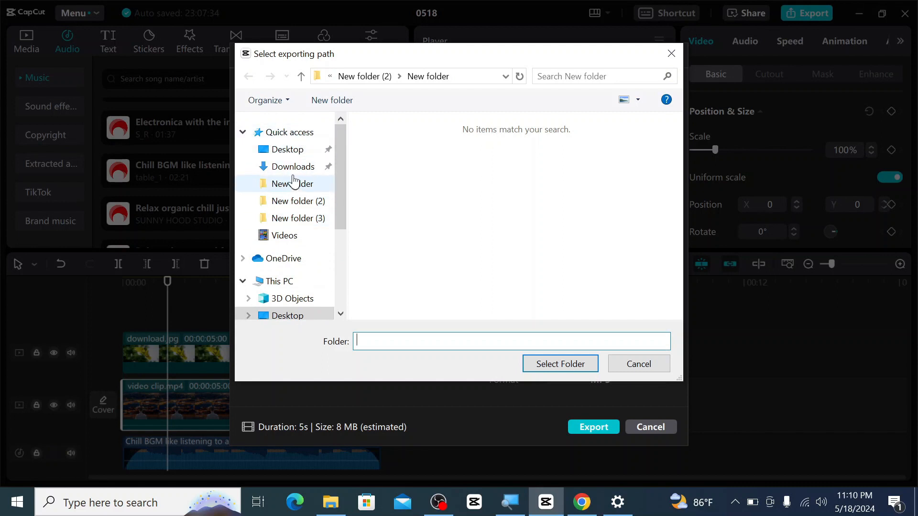
click(296, 152)
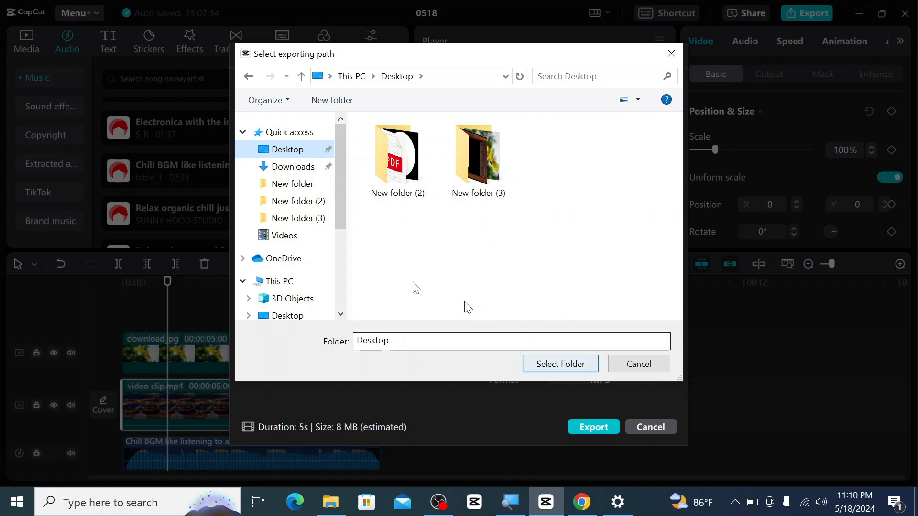
click(553, 364)
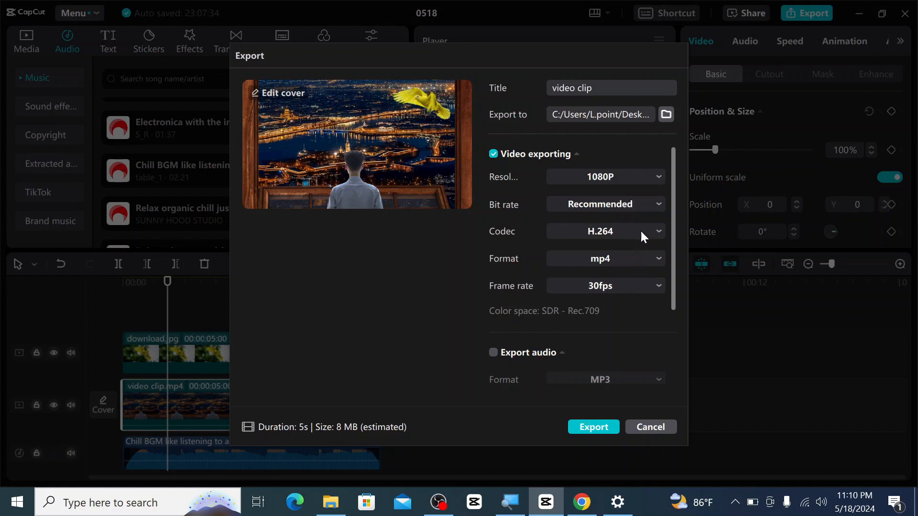
click(580, 427)
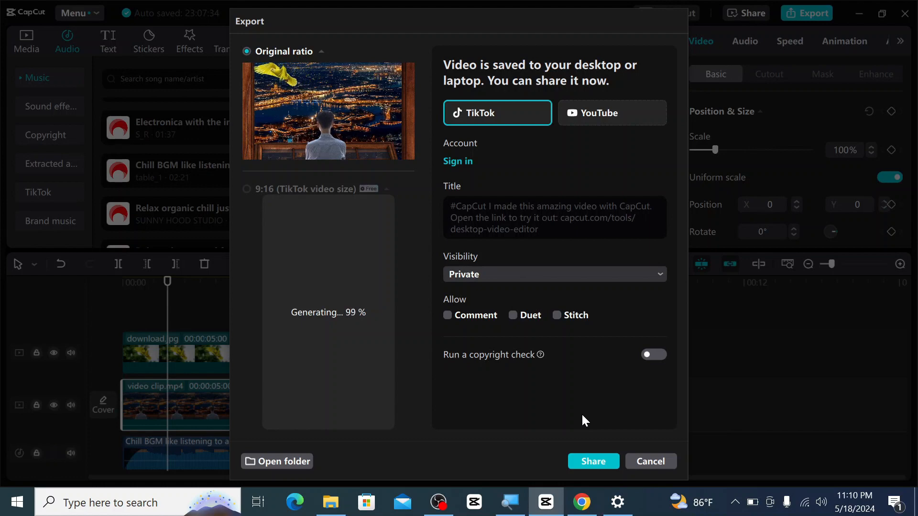
click(633, 459)
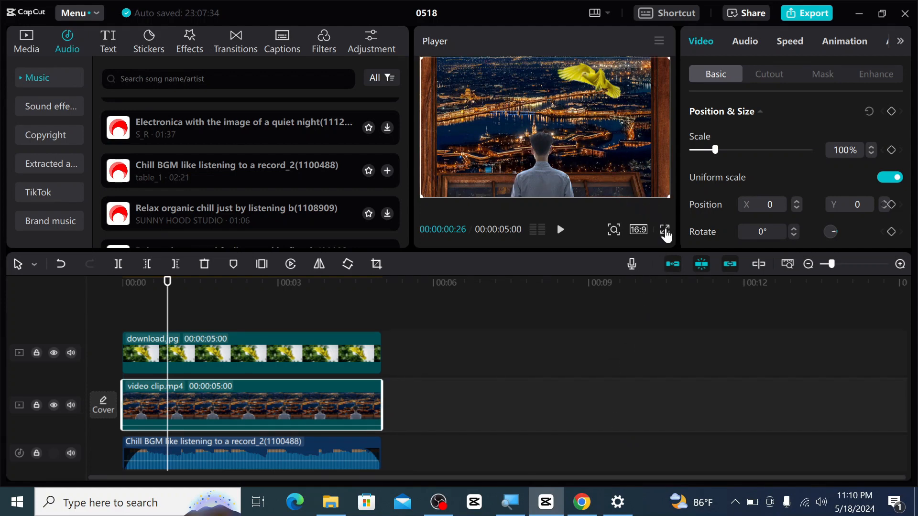
Step: Show the composite preview in full screen
click(665, 230)
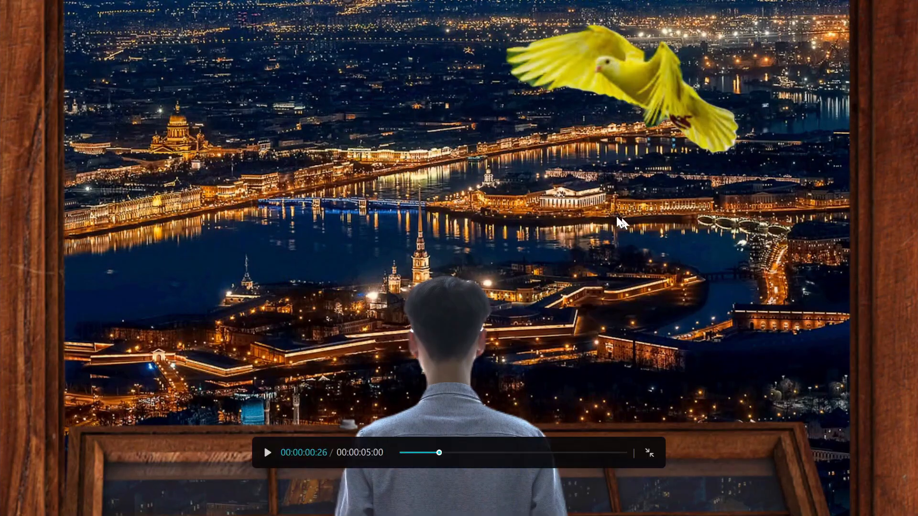